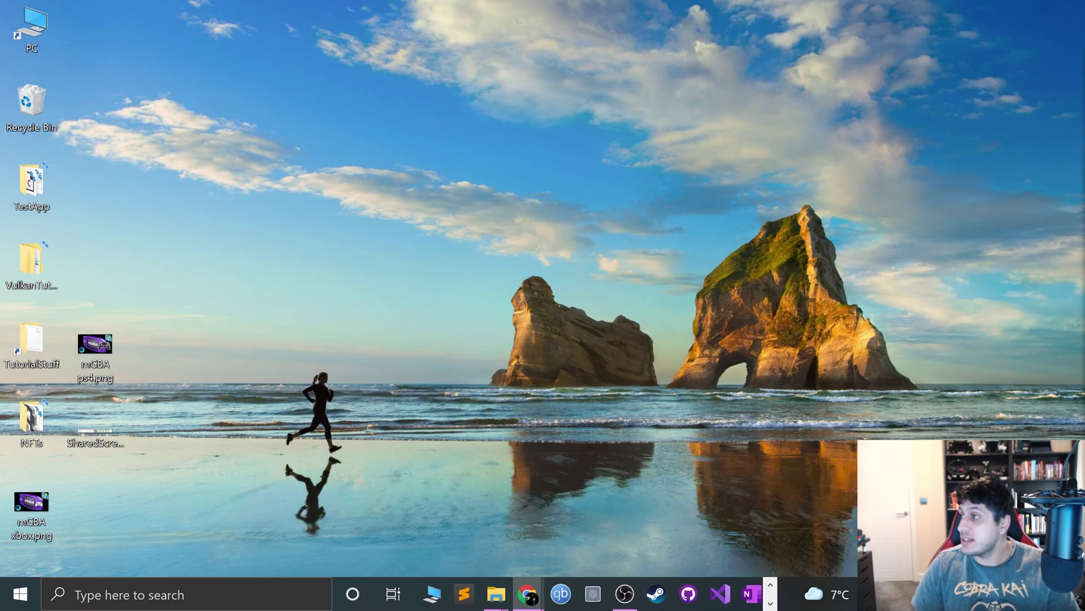
# Step: Maximize Chrome and show Google Images results for 'xbox 360 wired' in a new tab
pyautogui.moveTo(1084, 59); pyautogui.dragTo(901, 58)
pyautogui.doubleClick(901, 58)
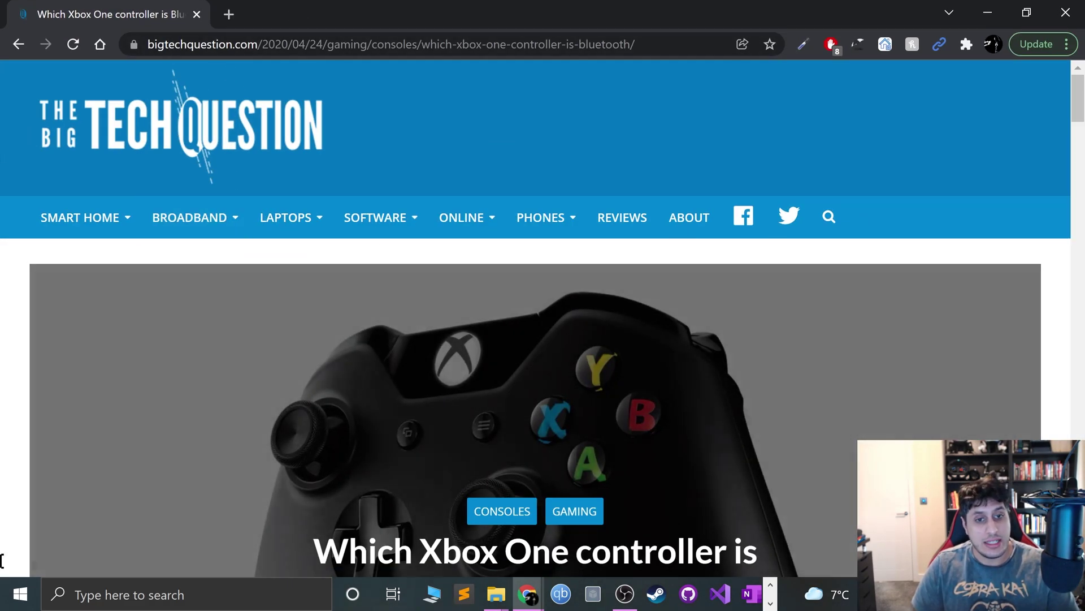
pyautogui.click(229, 14)
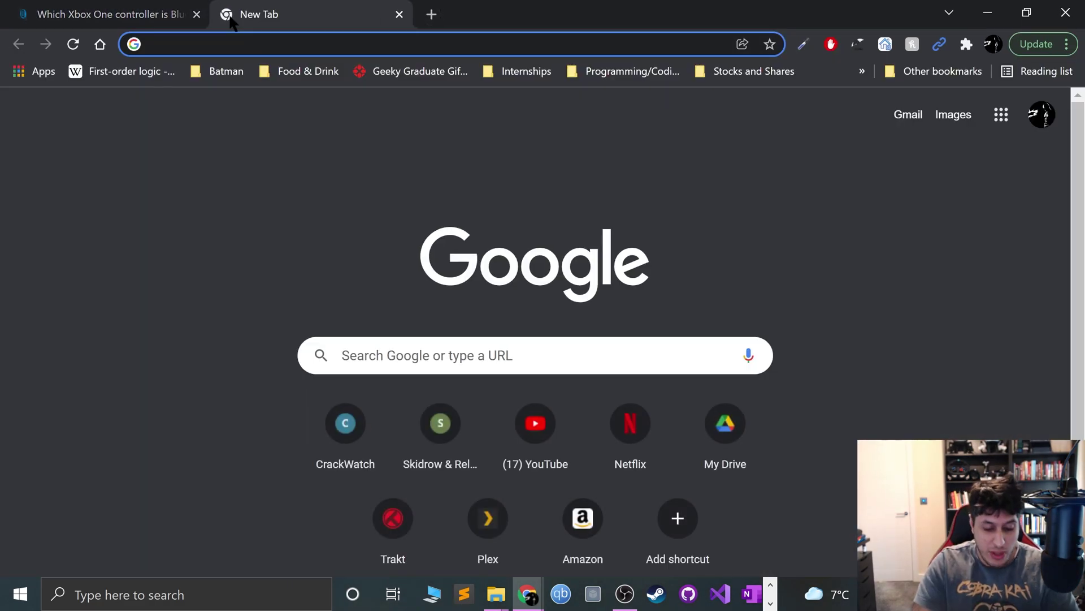
pyautogui.write('xbox 360 wir')
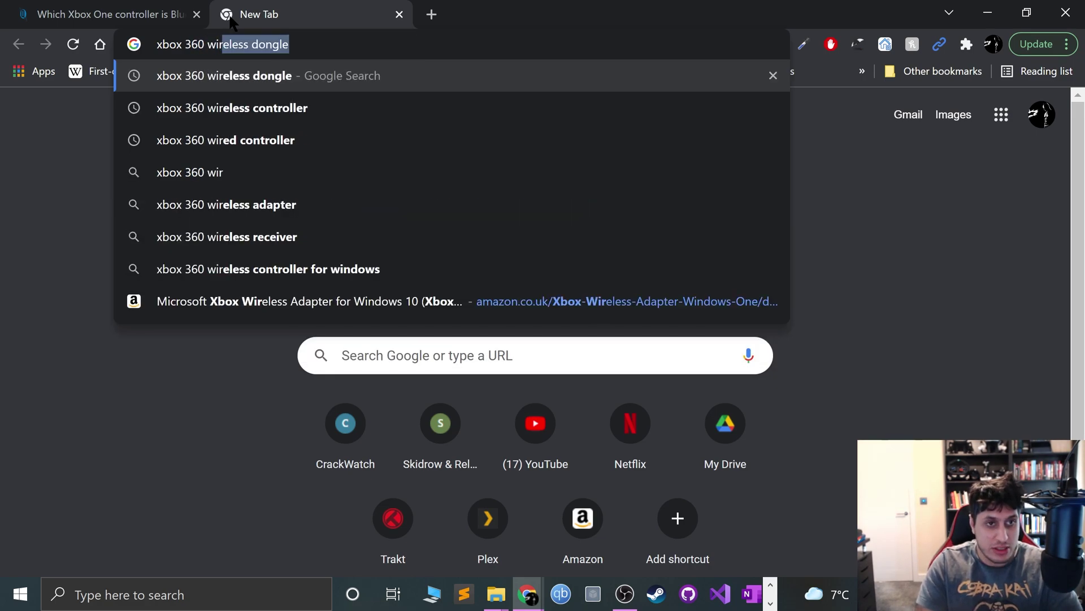
pyautogui.write('ed')
pyautogui.press('Return')
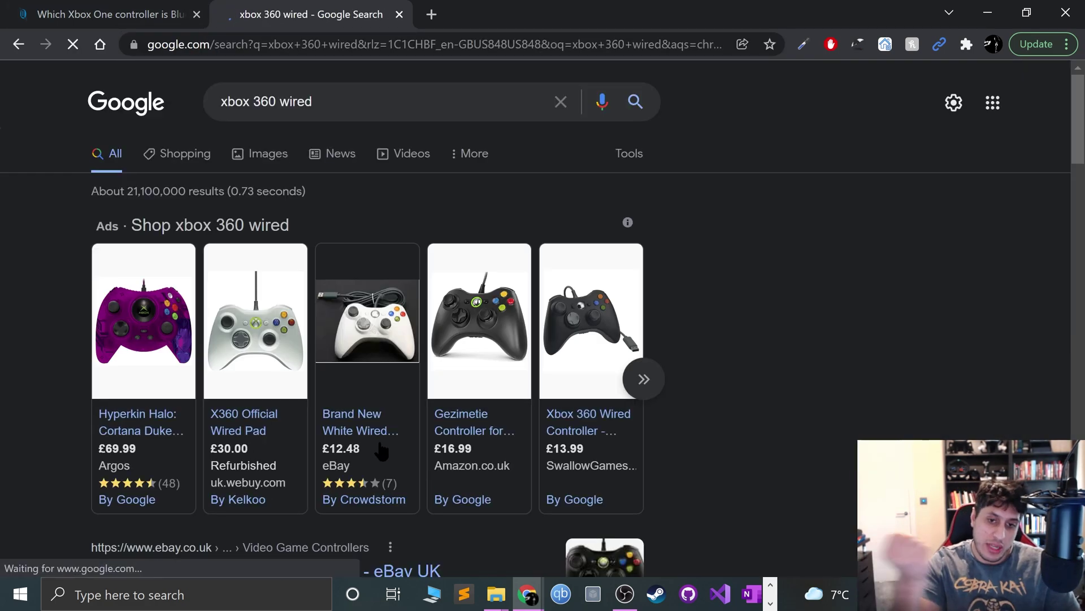
pyautogui.click(258, 158)
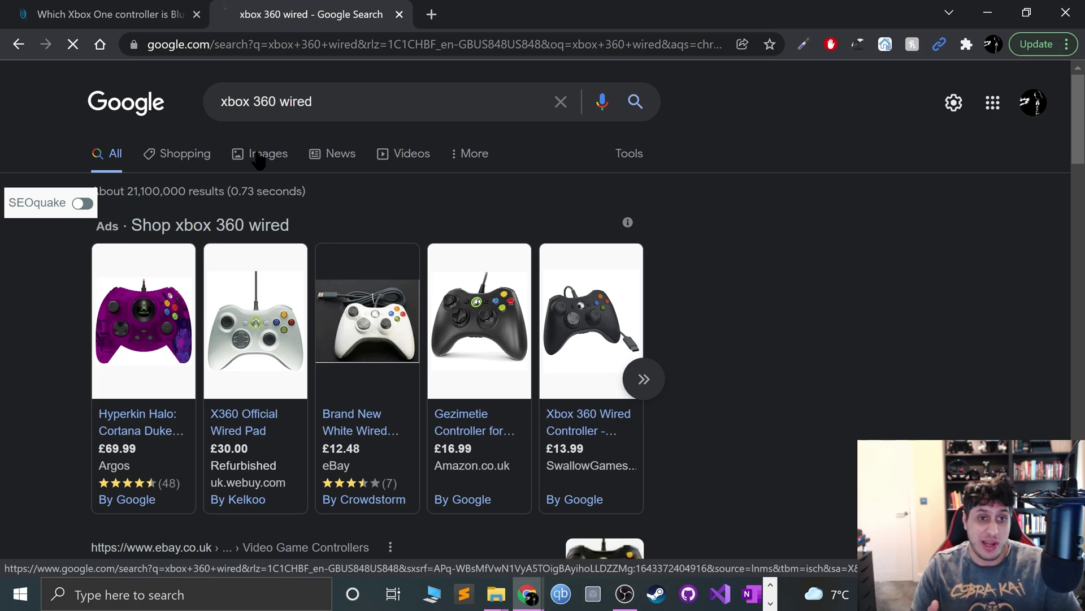
pyautogui.scroll(-8, 317, 367)
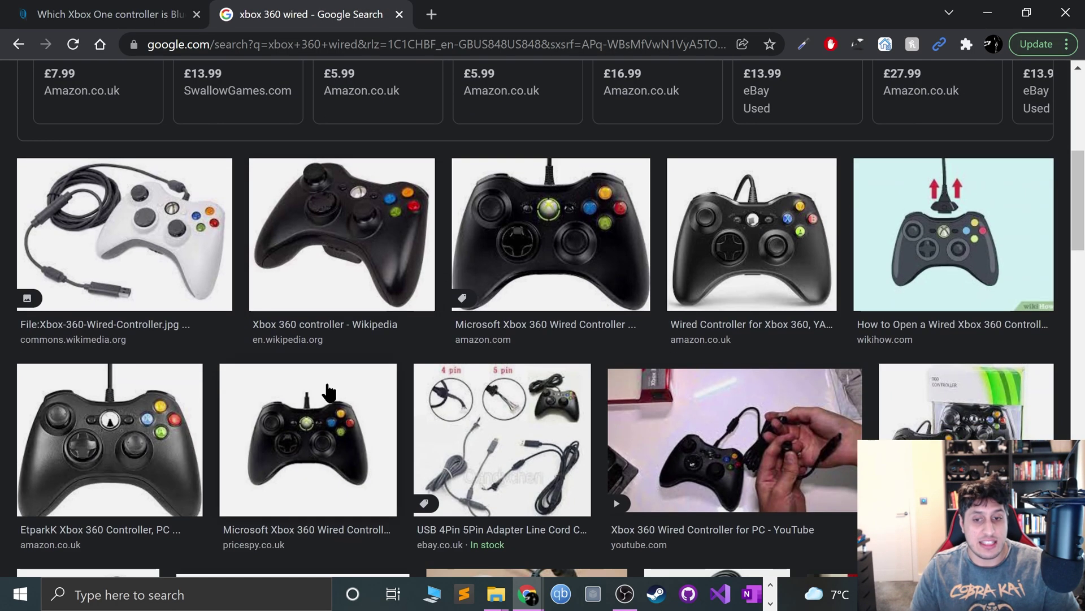
pyautogui.scroll(8, 328, 393)
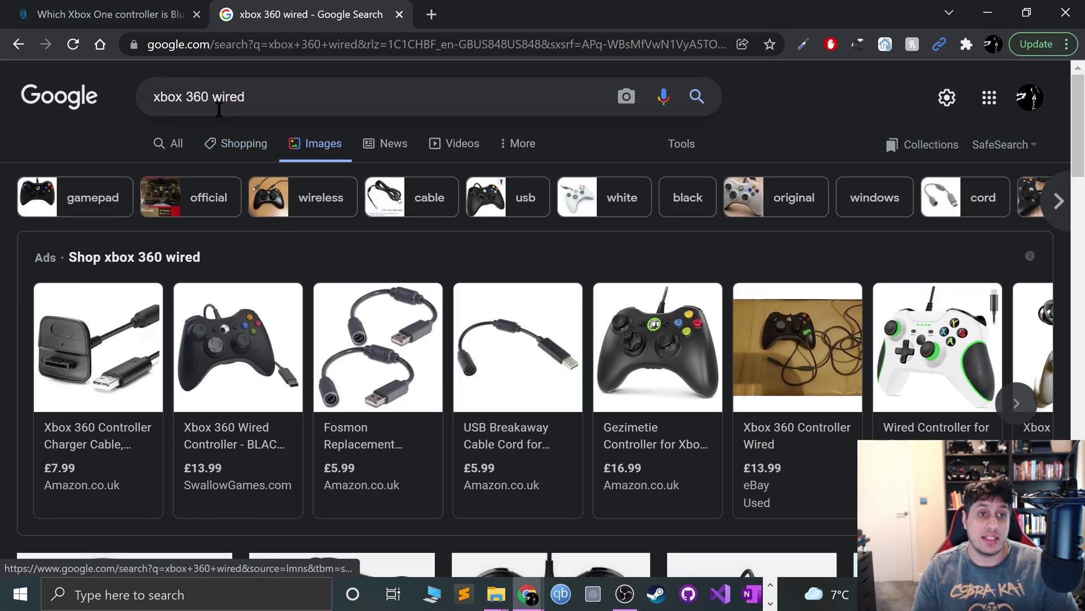
# Step: Replace 'wired' to search images for 'xbox 360 wireless controller'
pyautogui.click(213, 97)
pyautogui.moveTo(213, 96); pyautogui.dragTo(346, 99)
pyautogui.write('wire')
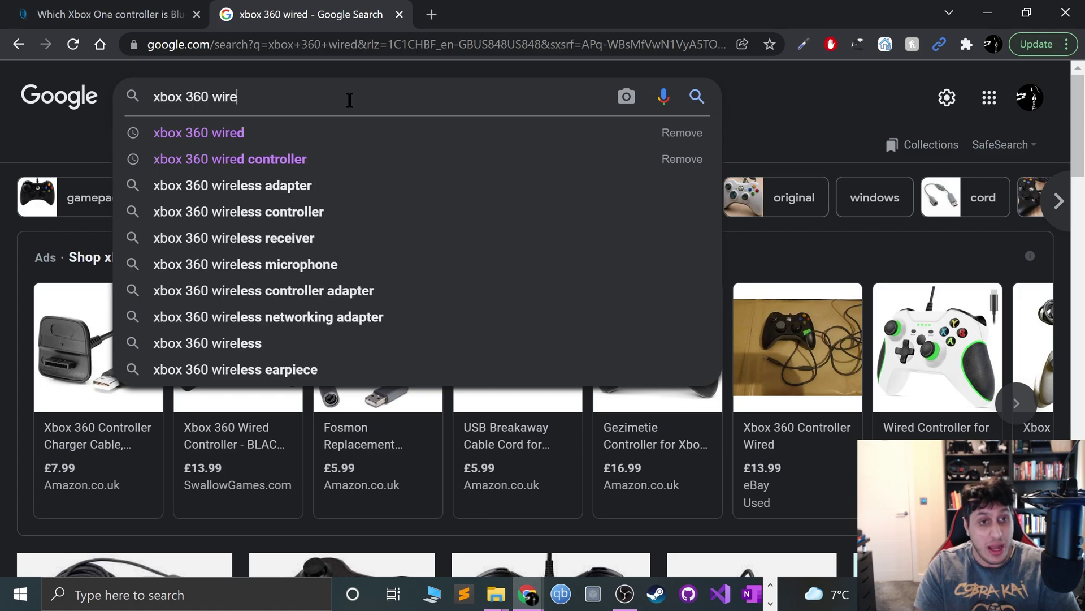
pyautogui.write('less c')
pyautogui.press('Down')
pyautogui.press('Return')
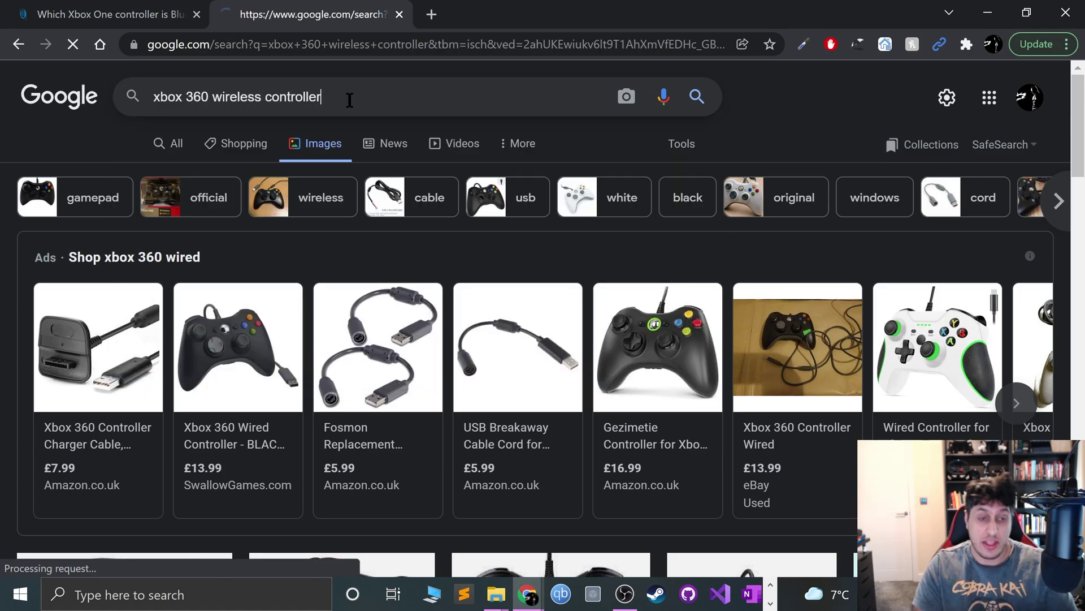
pyautogui.moveTo(634, 348)
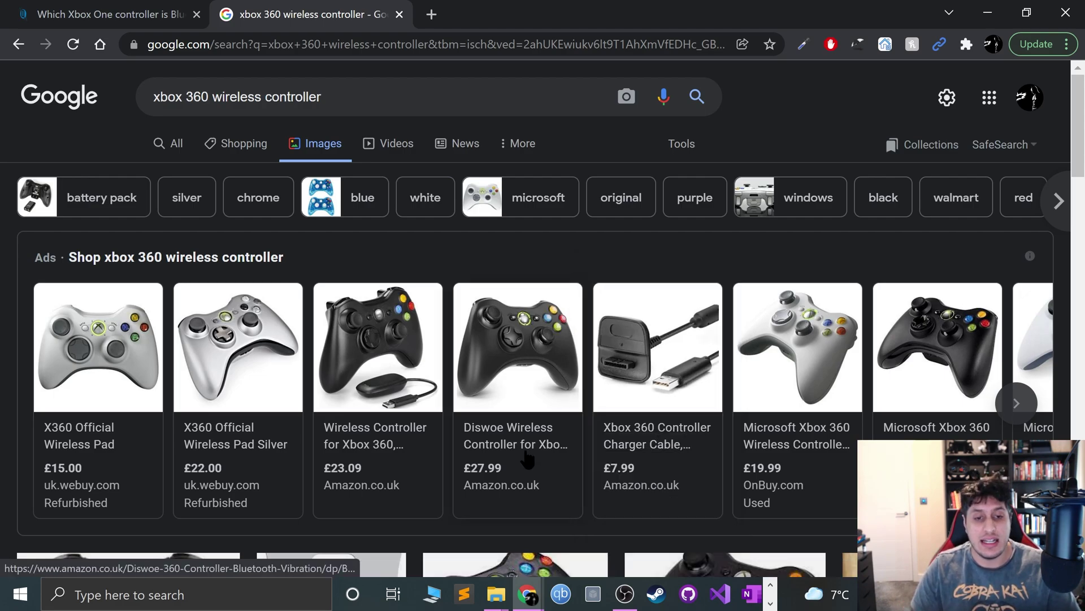
# Step: Append 'dongle' to the query and browse the resulting images
pyautogui.click(316, 103)
pyautogui.write('dongle')
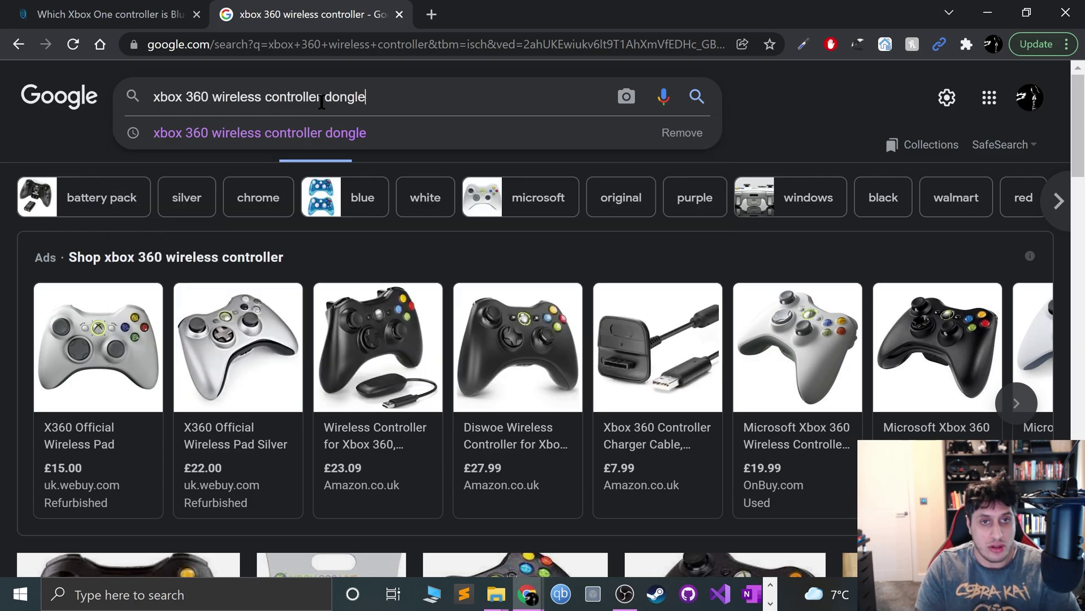
pyautogui.press('Return')
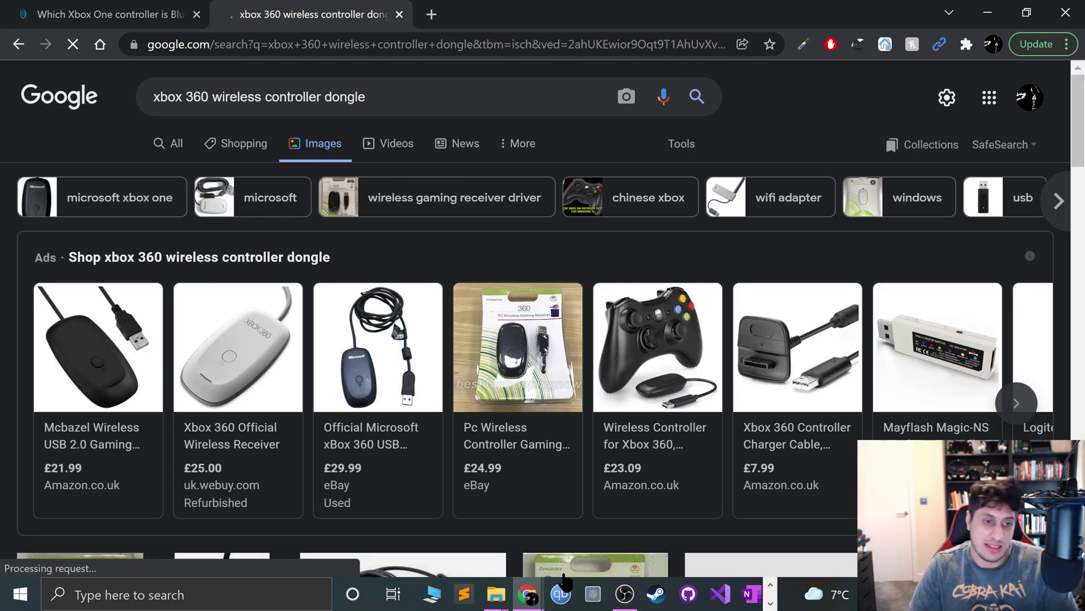
pyautogui.moveTo(558, 494)
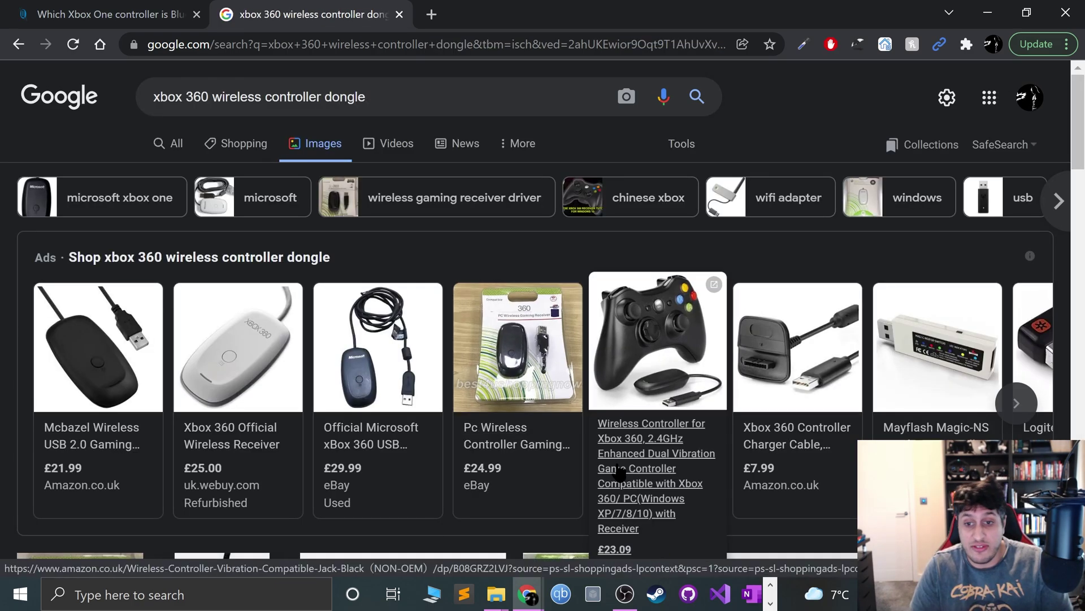
pyautogui.scroll(-8, 508, 495)
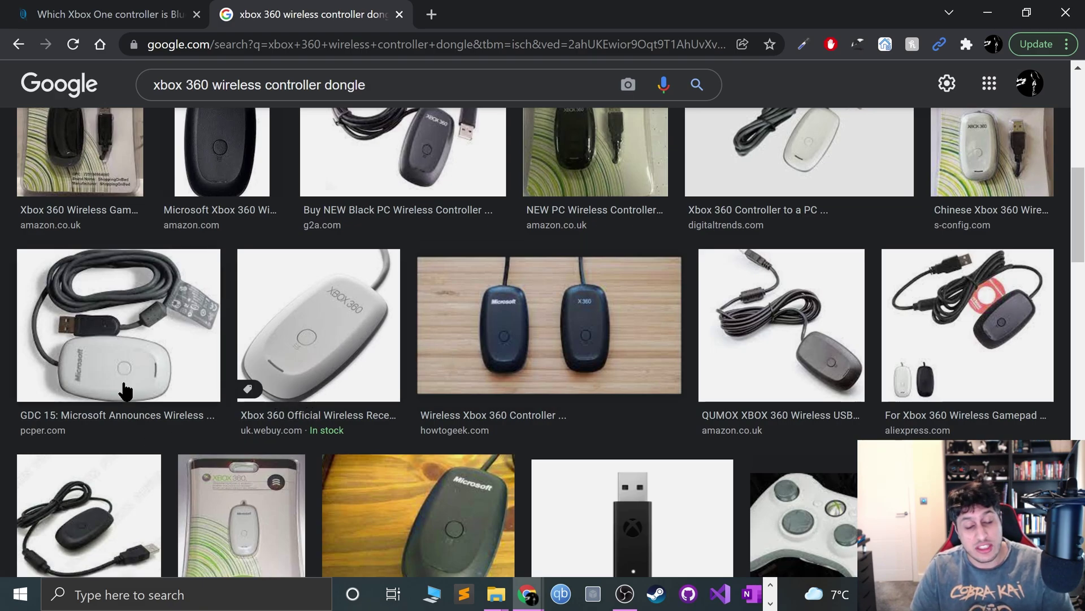
# Step: Replace 'dongle' with 'sync button' and search 'xbox 360 wireless controller sync button' images
pyautogui.scroll(8, 97, 183)
pyautogui.click(339, 107)
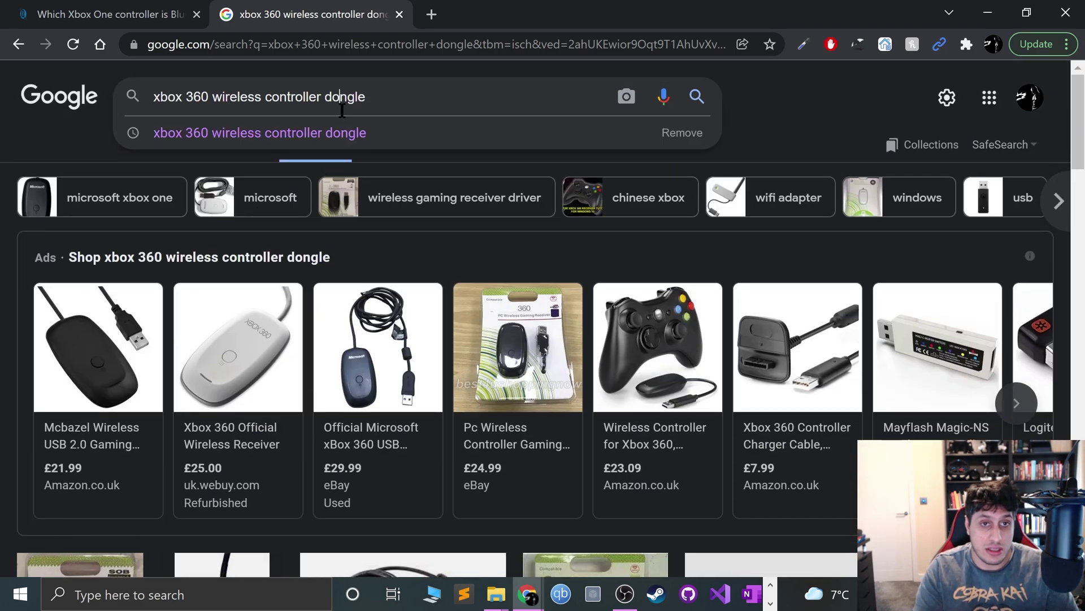
pyautogui.doubleClick(342, 107)
pyautogui.write('sync button')
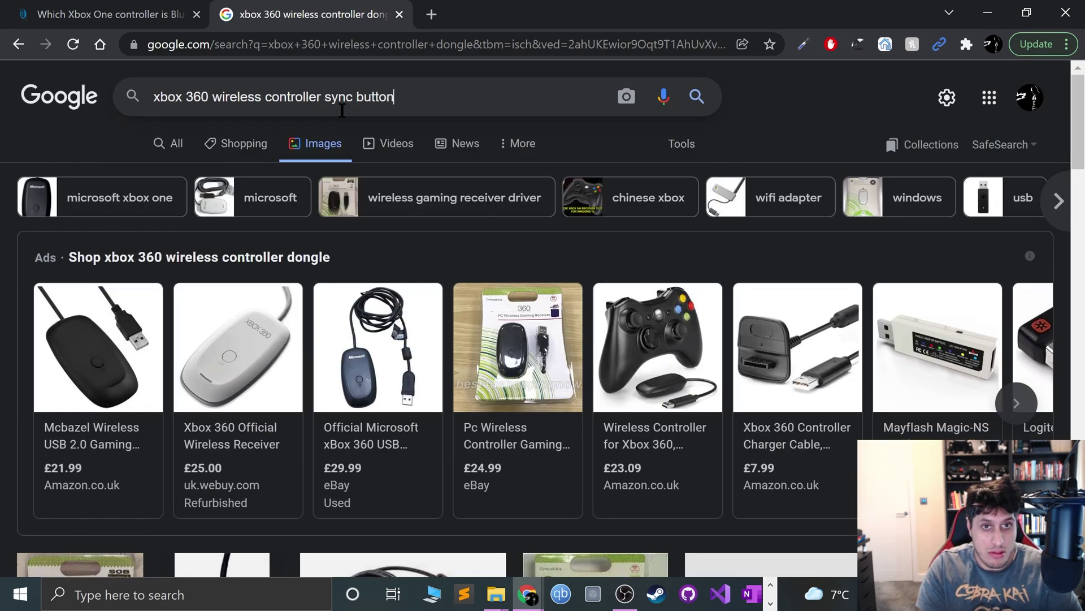
pyautogui.press('Return')
pyautogui.scroll(-3, 336, 243)
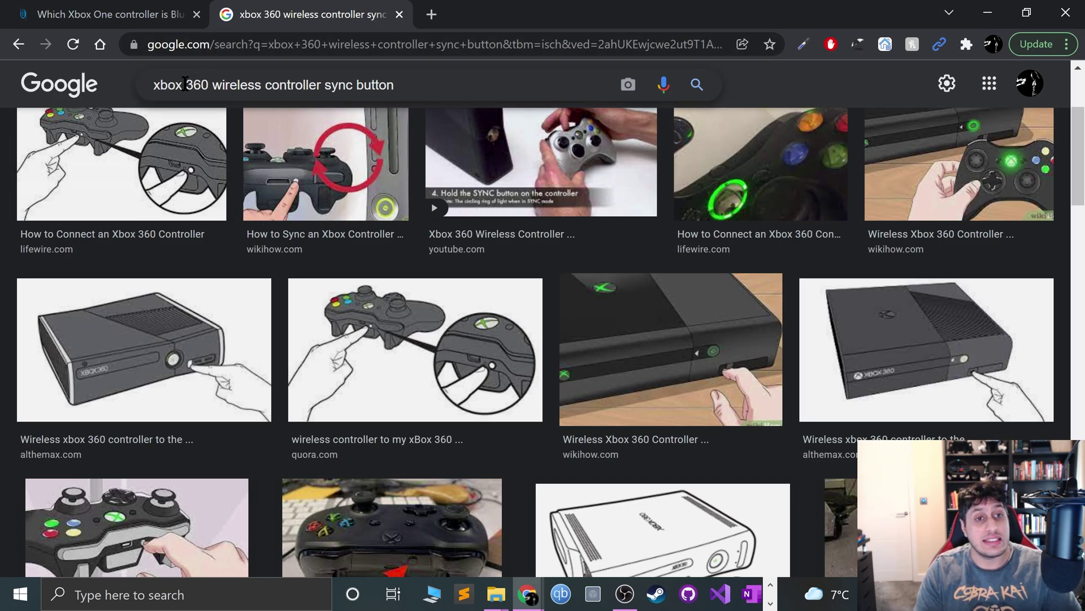
pyautogui.moveTo(186, 84); pyautogui.dragTo(479, 113)
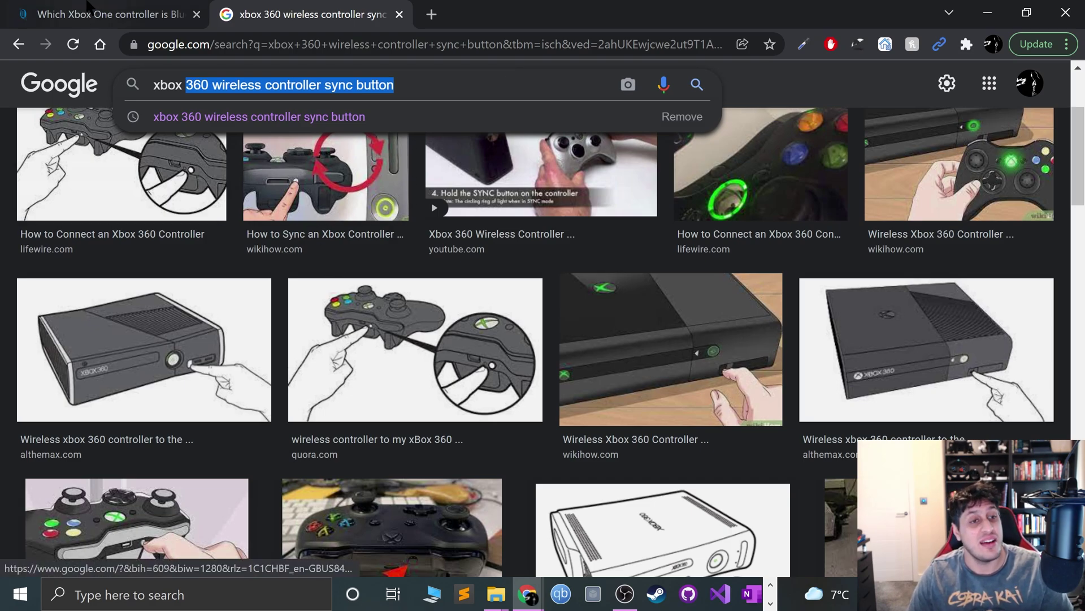
pyautogui.hotkey('ctrl', 'Tab')
pyautogui.scroll(-15, 423, 430)
pyautogui.scroll(-10, 422, 430)
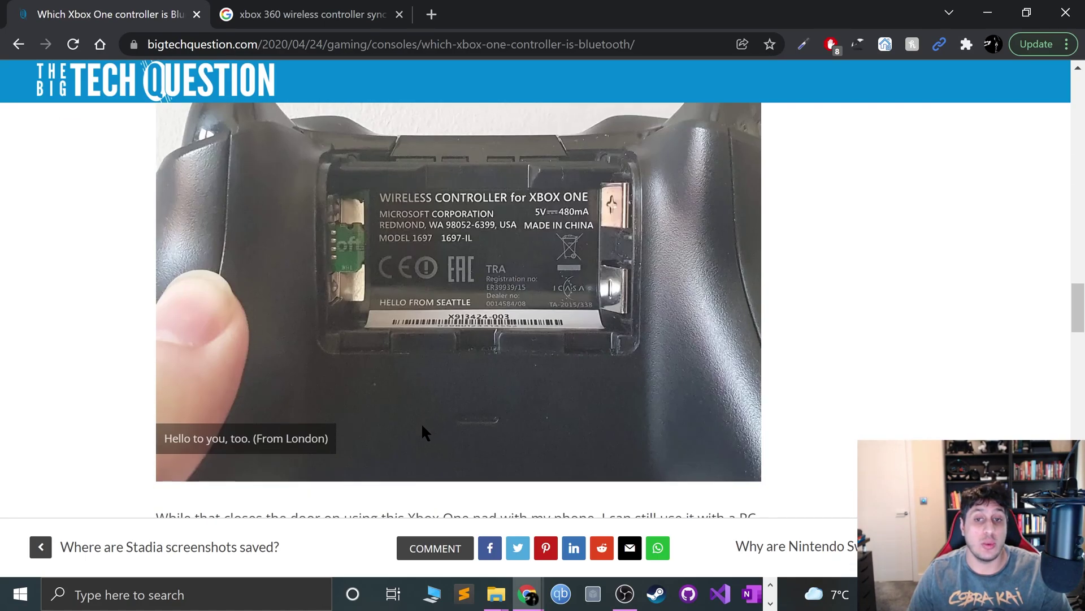
pyautogui.scroll(20, 421, 424)
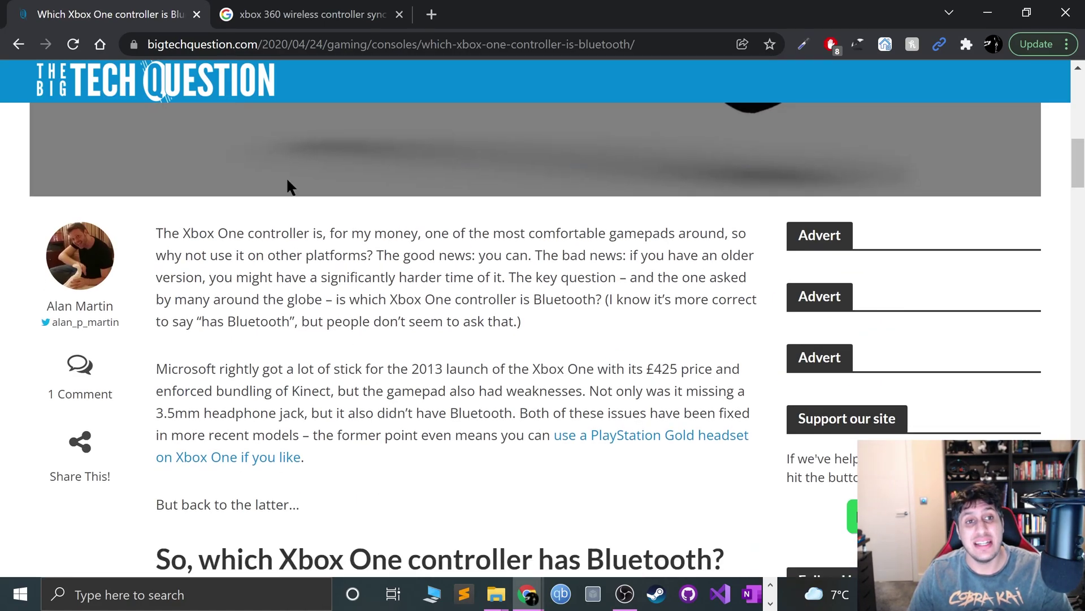
pyautogui.click(253, 16)
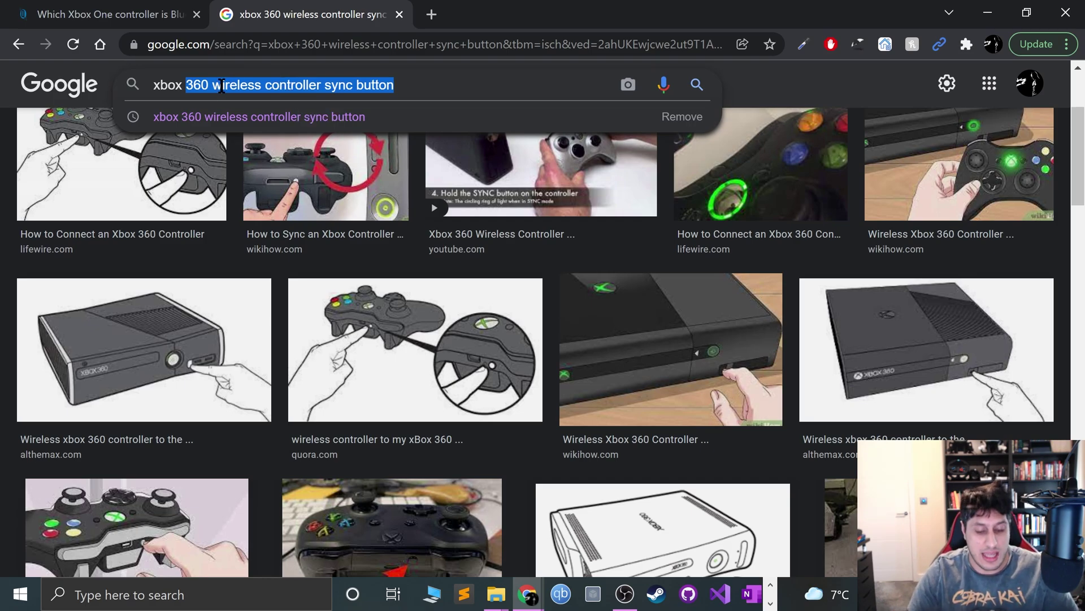
# Step: Search images for 'xbox one dongle' and scroll through the results
pyautogui.write('one dongle')
pyautogui.press('Return')
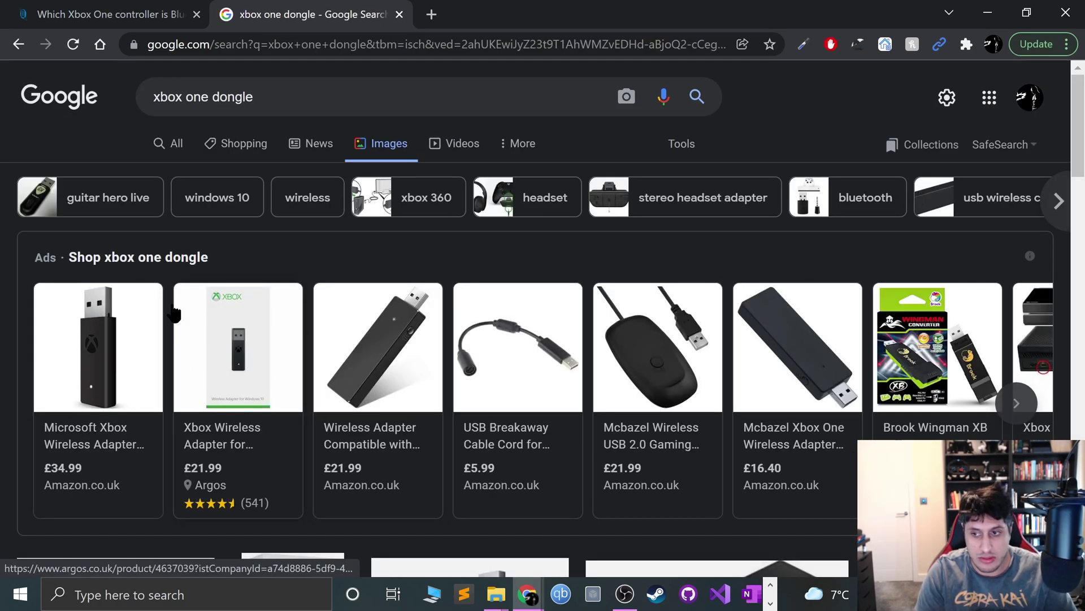
pyautogui.scroll(-5, 160, 435)
pyautogui.scroll(-6, 554, 435)
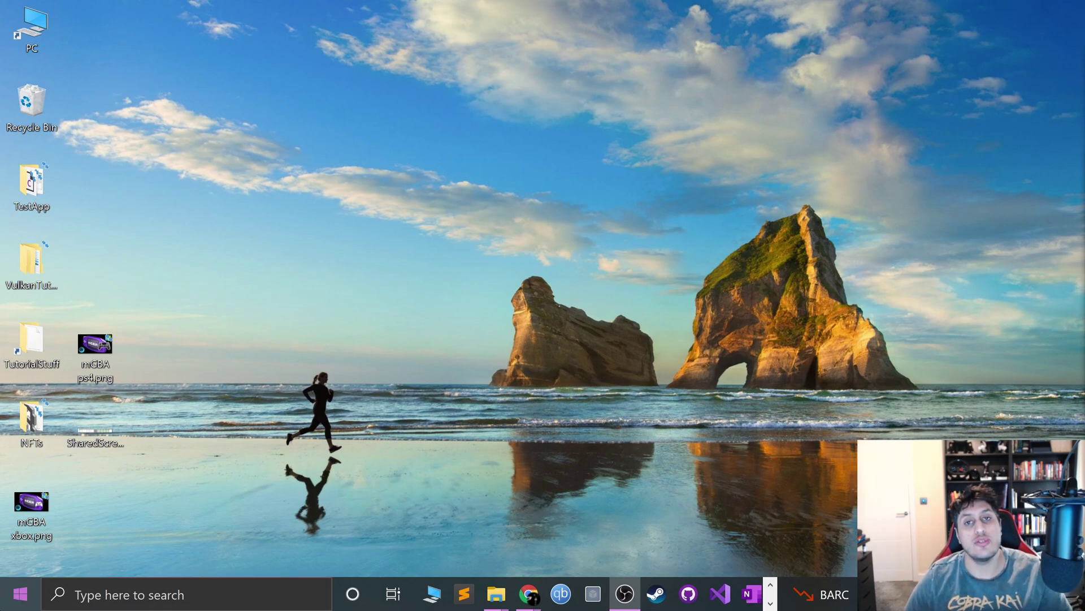
# Step: Open Bluetooth & other devices settings via a Start search for 'blue', closing extra device windows
pyautogui.click(21, 594)
pyautogui.write('blue')
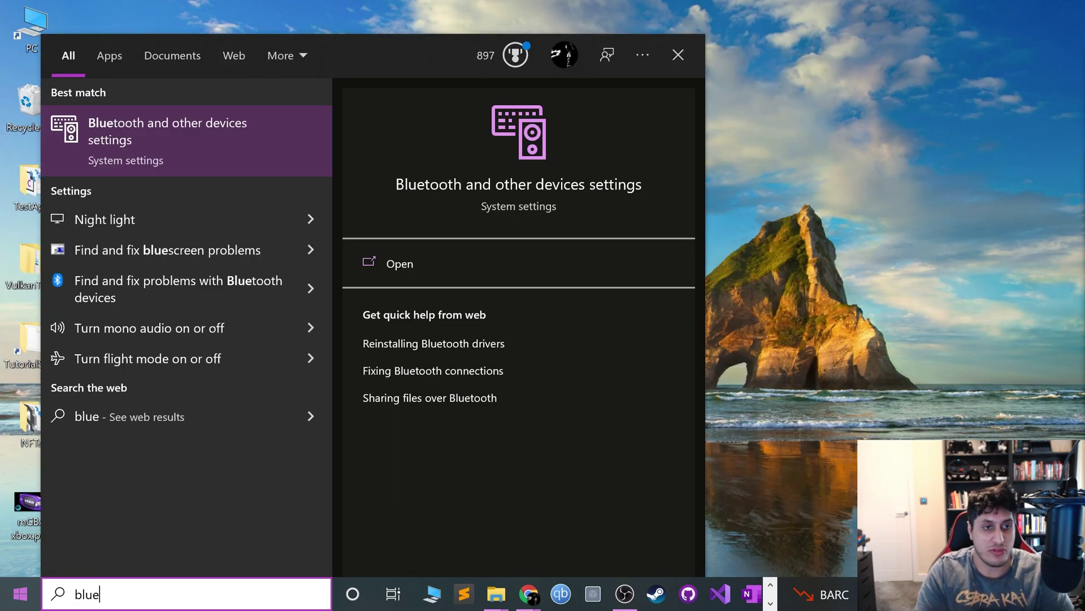
pyautogui.press('Return')
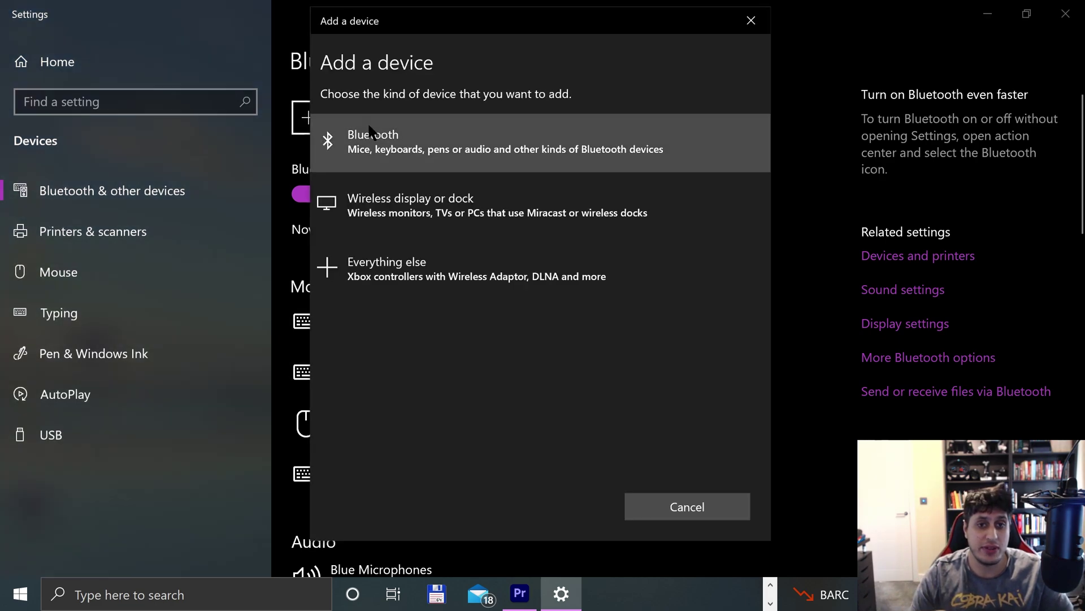
pyautogui.click(751, 20)
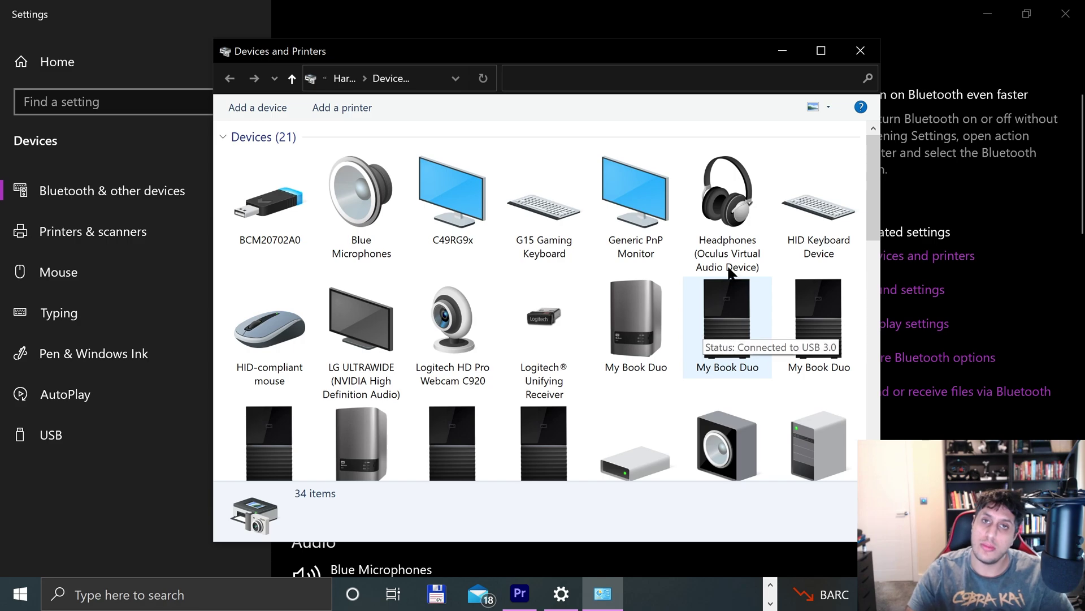
pyautogui.click(860, 50)
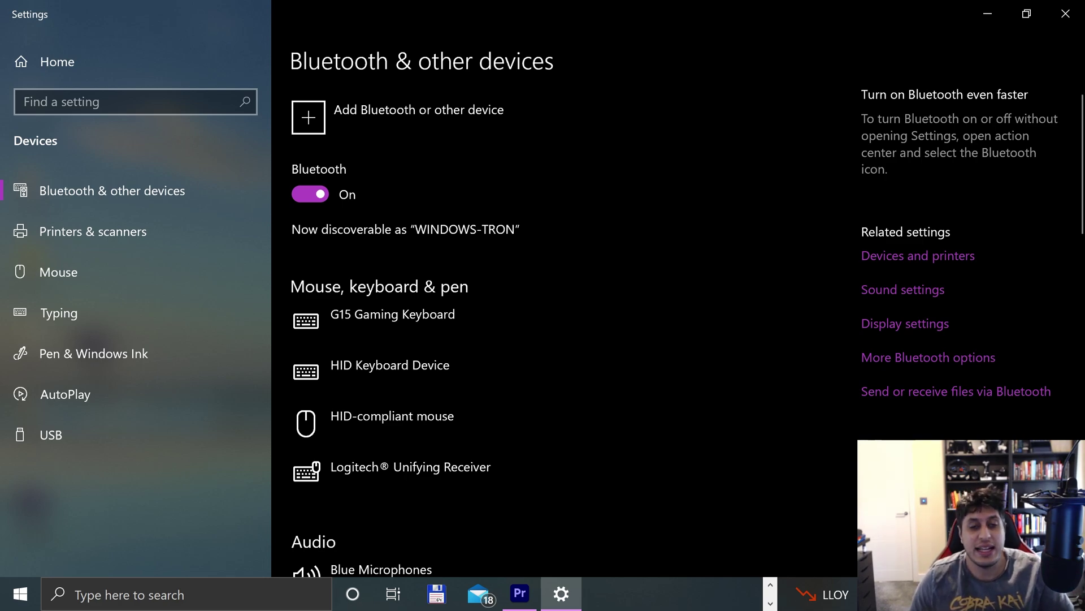
# Step: Add the Xbox Wireless Controller as a Bluetooth device, finish with Done, and close Settings
pyautogui.click(413, 113)
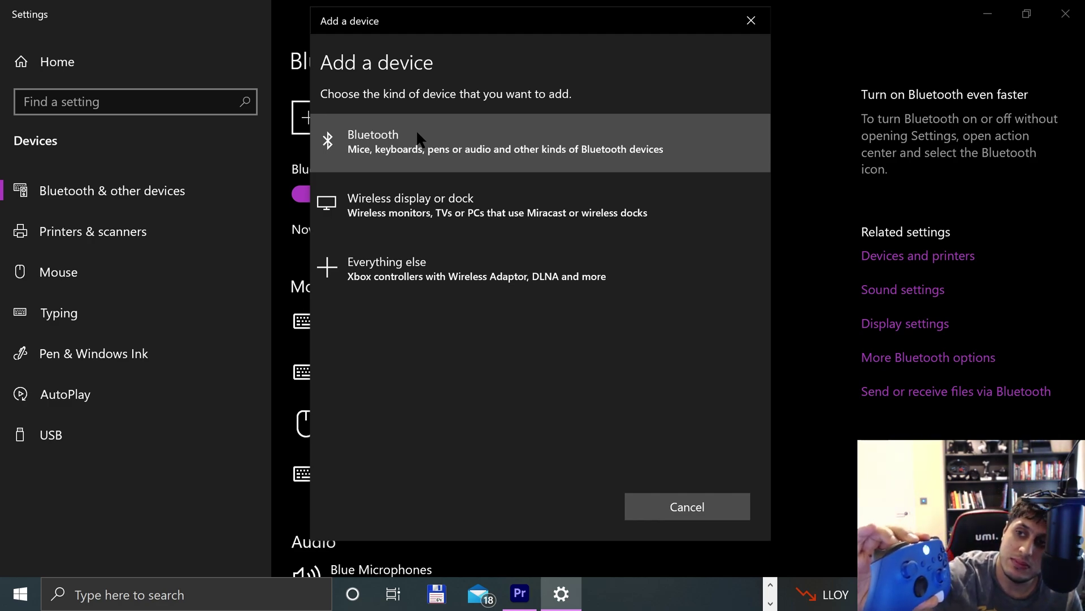
pyautogui.click(417, 134)
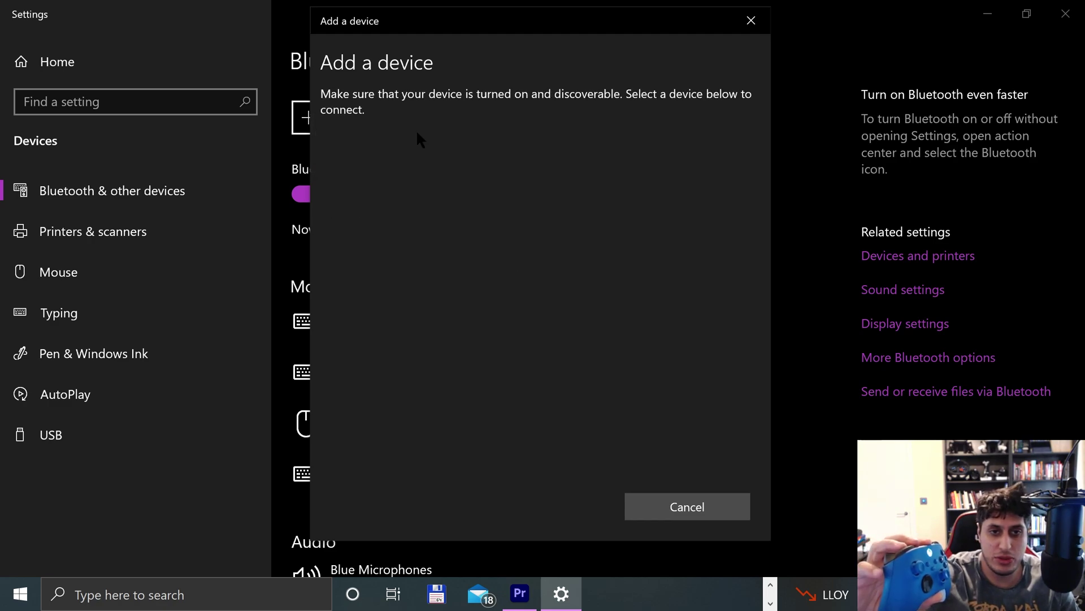
pyautogui.click(411, 206)
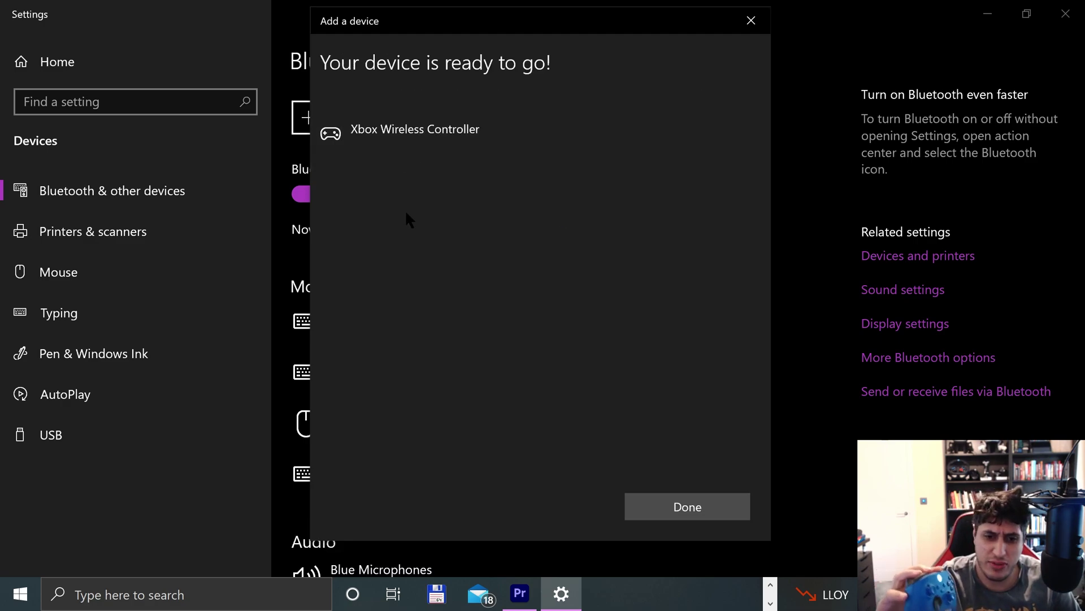
pyautogui.click(686, 506)
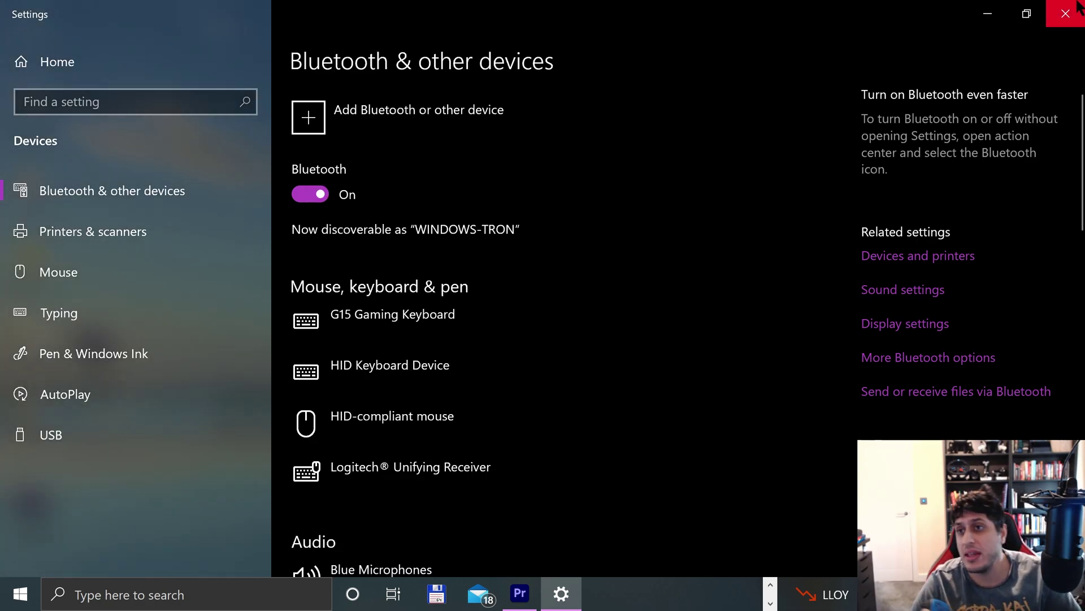
pyautogui.click(1065, 13)
# Step: Open USB game controller setup and check the 6 axis 16 button gamepad's Properties test page
pyautogui.click(21, 593)
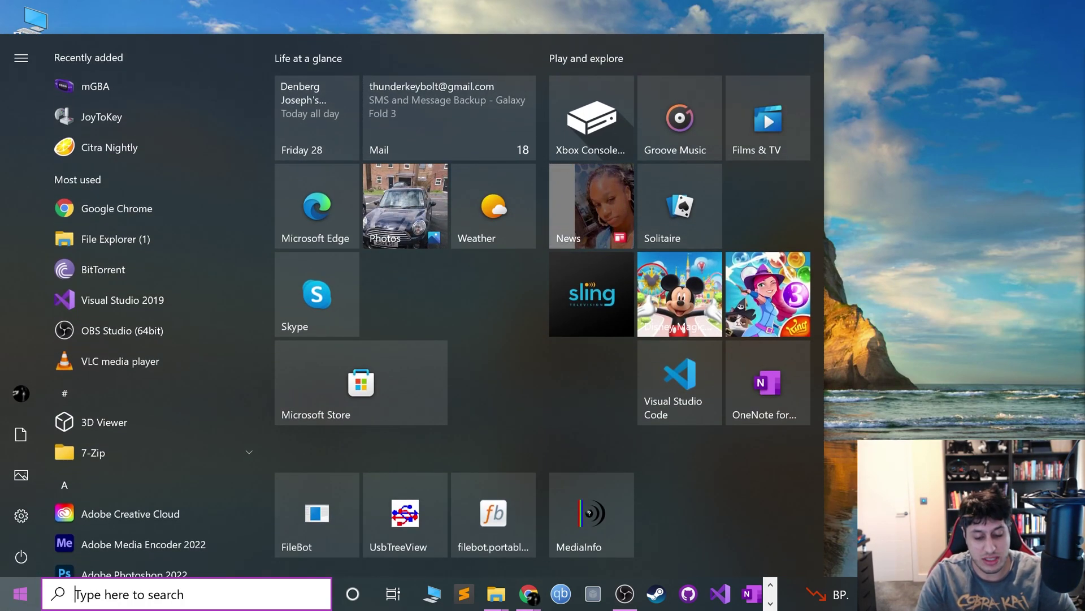
pyautogui.write('game')
pyautogui.press('Return')
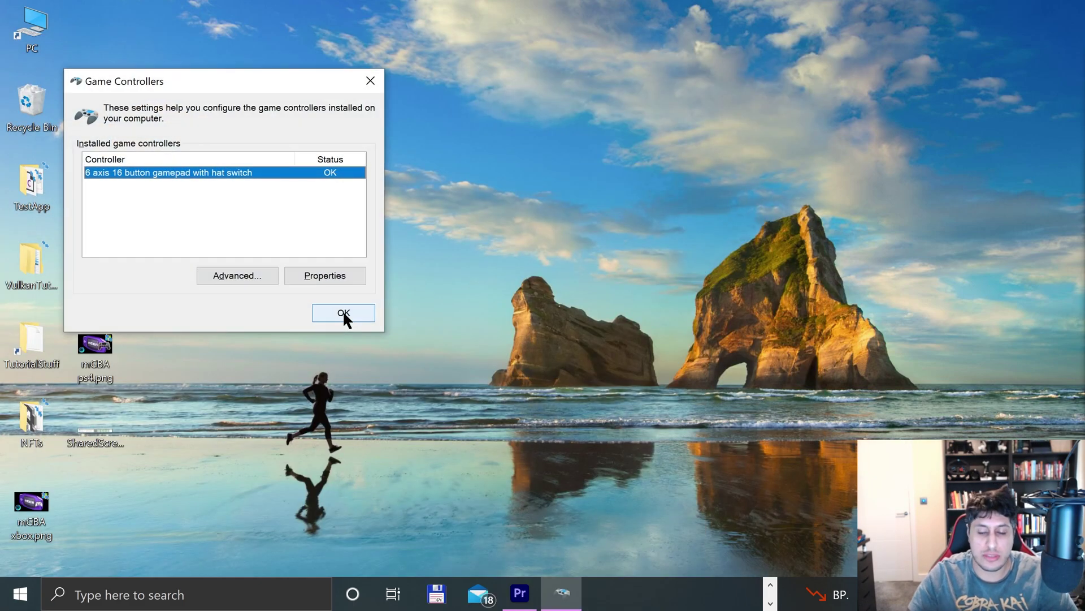
pyautogui.click(291, 280)
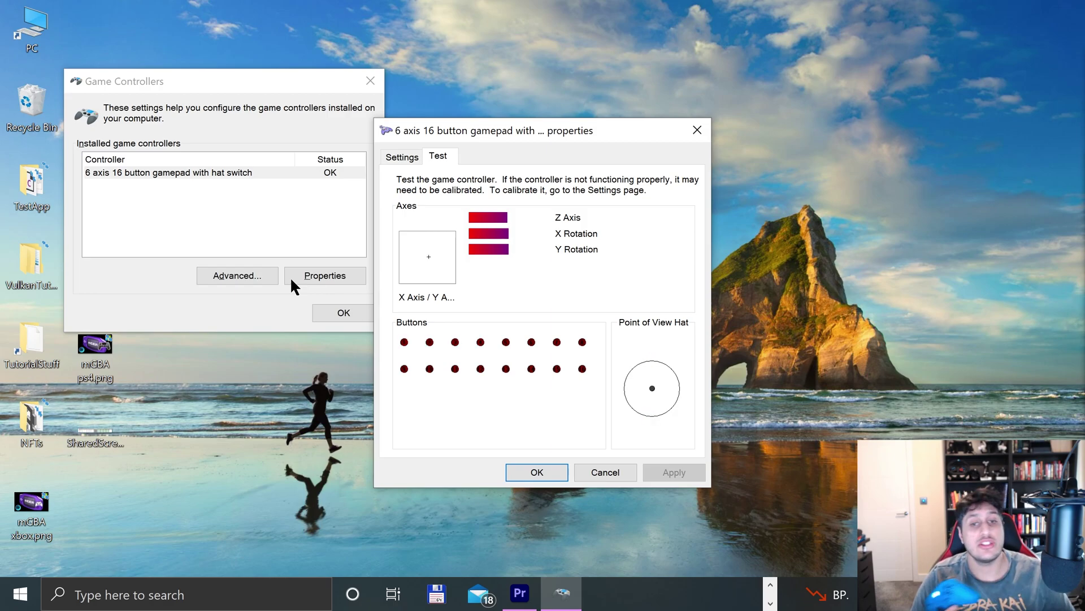
pyautogui.click(535, 475)
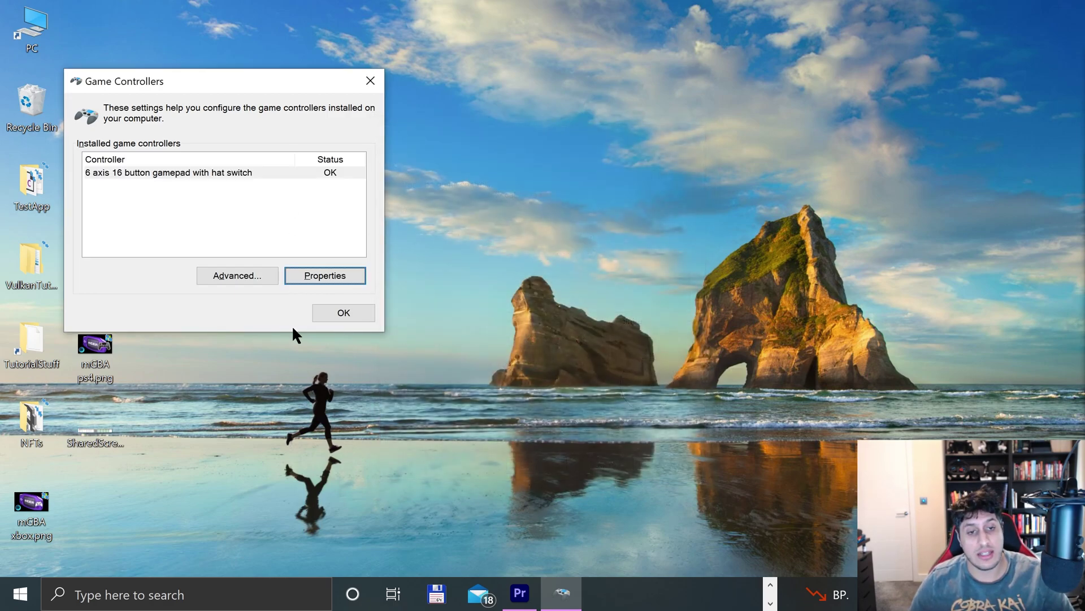
# Step: Launch nestopia.exe from the Nestopia140bin folder, accept the joystick remap, and centre the window
pyautogui.click(344, 313)
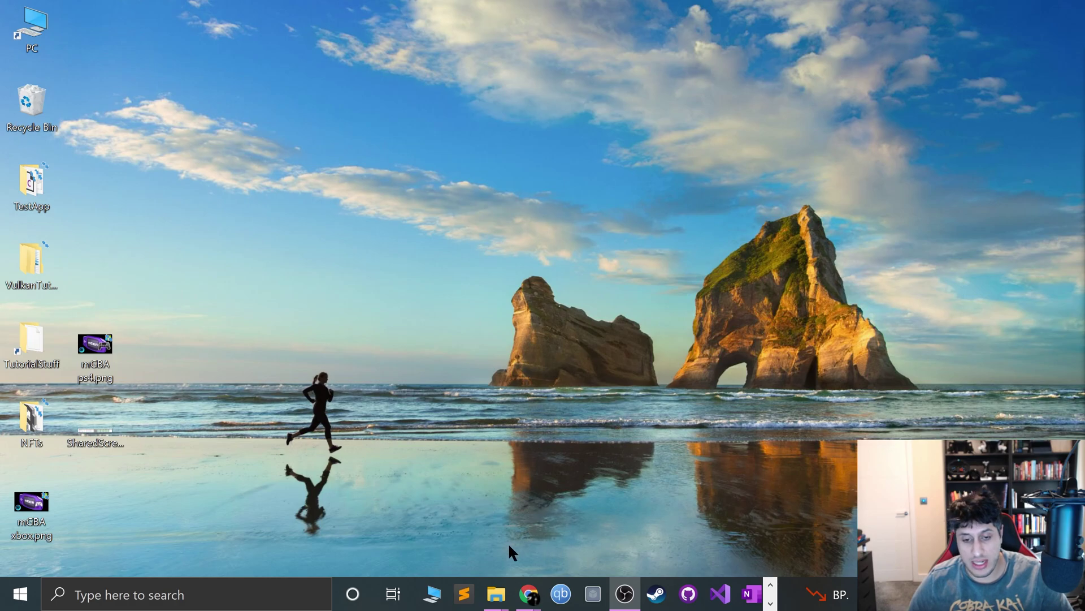
pyautogui.moveTo(495, 594)
pyautogui.click(657, 544)
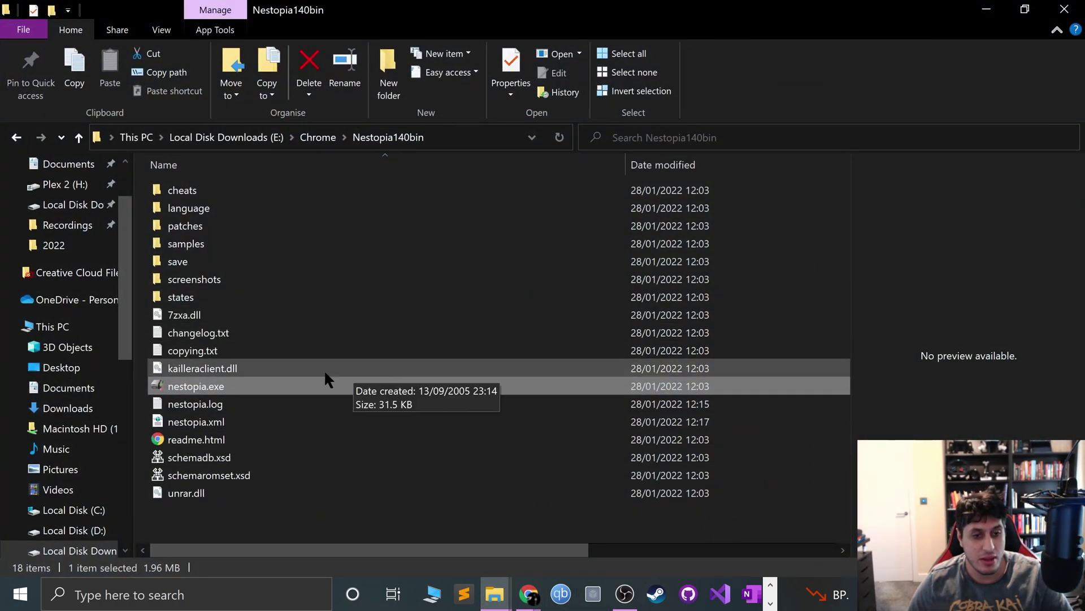
pyautogui.doubleClick(324, 385)
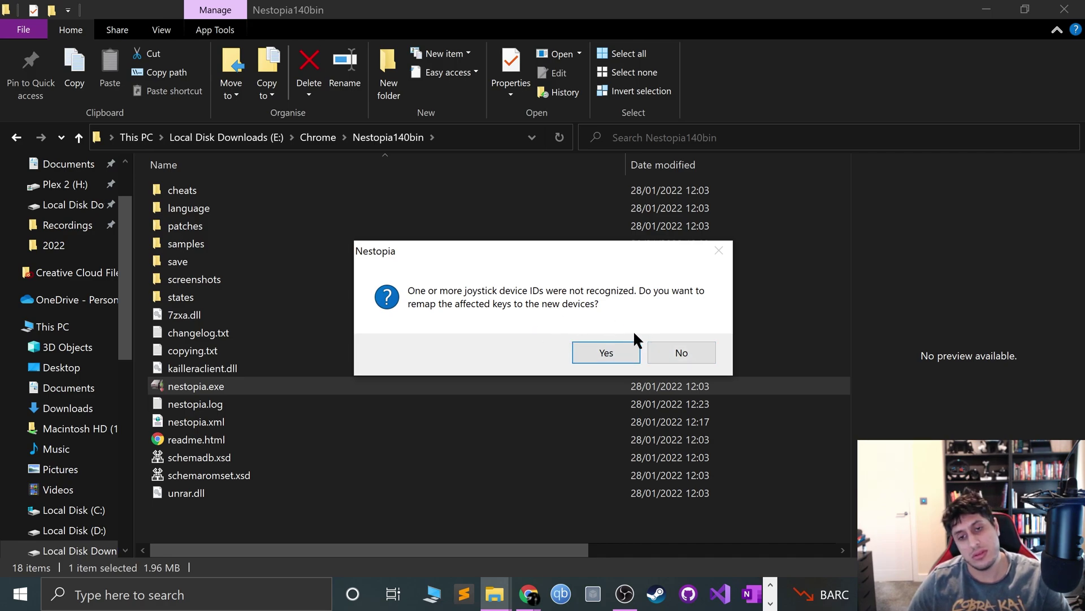
pyautogui.click(590, 346)
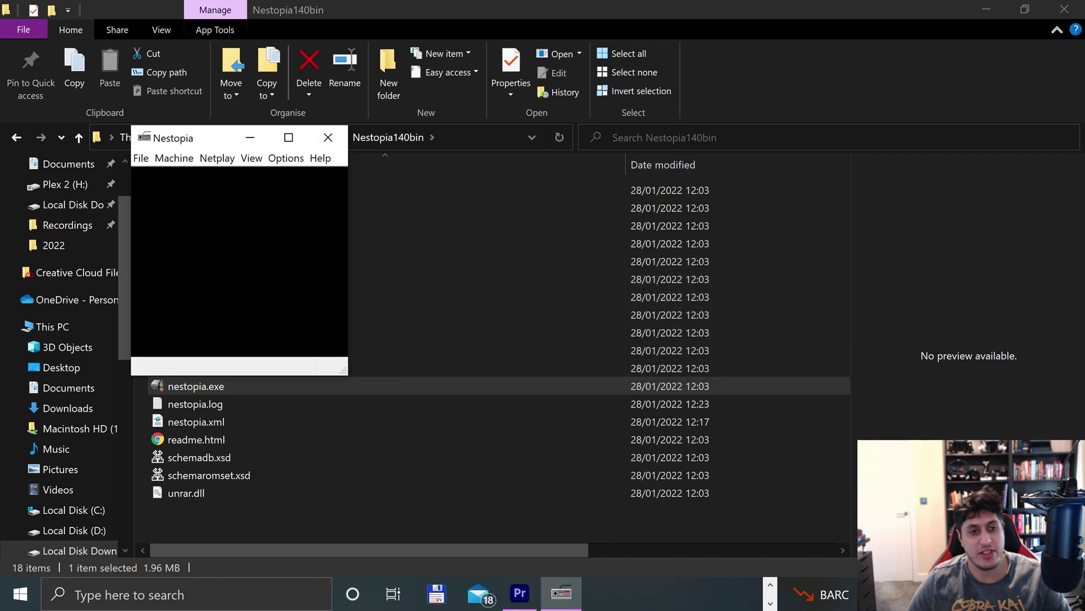
pyautogui.moveTo(239, 146); pyautogui.dragTo(575, 182)
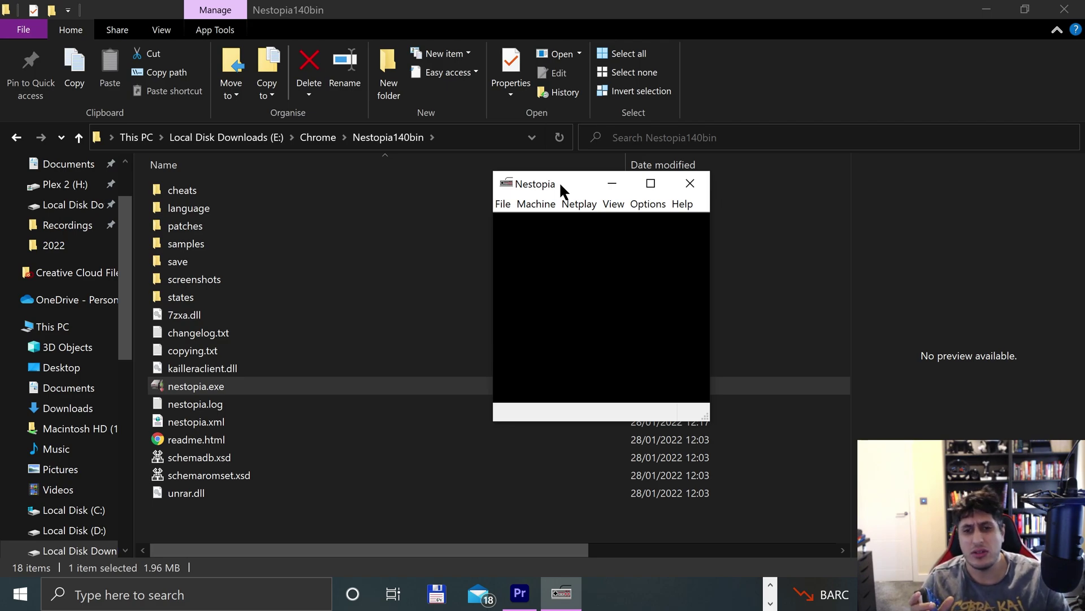
# Step: Open Nestopia's input settings and bind Pad 1 Left to the gamepad
pyautogui.click(643, 203)
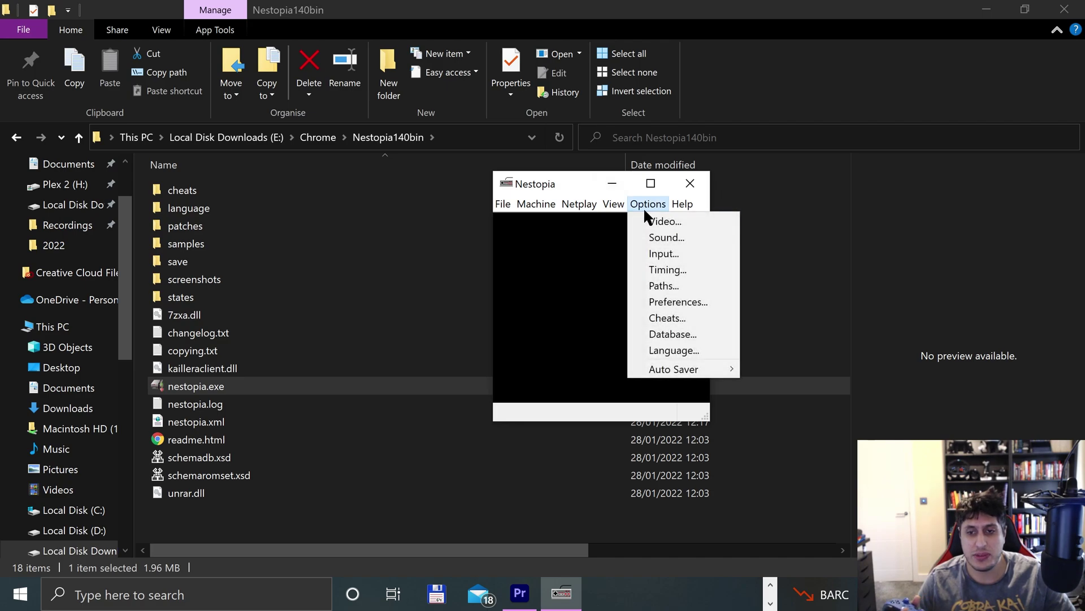
pyautogui.click(666, 254)
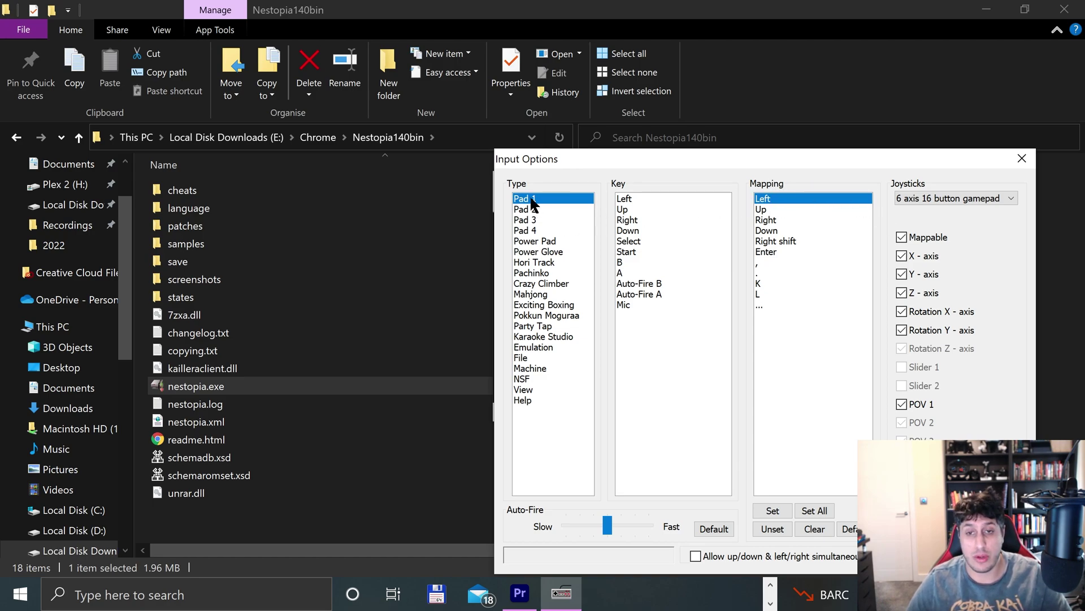
pyautogui.doubleClick(776, 199)
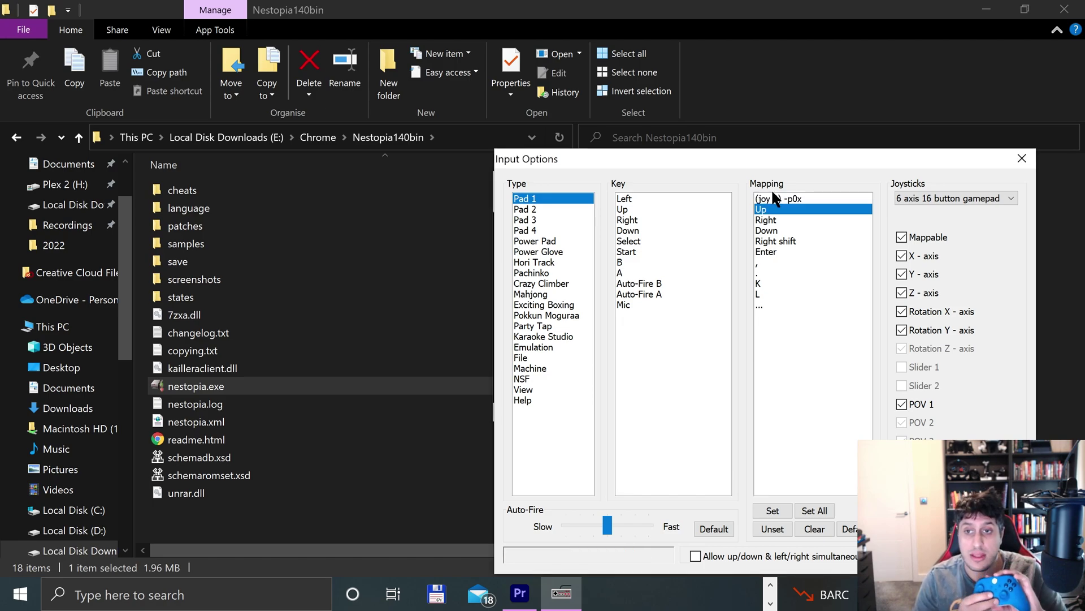
pyautogui.press('Escape')
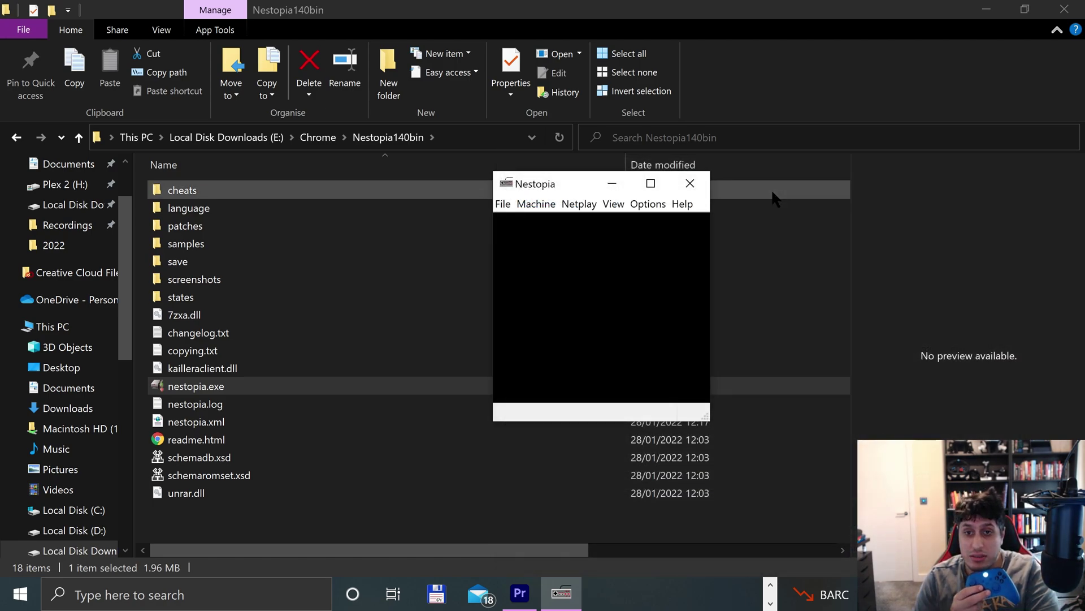
# Step: Bind Pad 1 Up, Right, Down, Select, Start, B, A and Auto-Fire B to the gamepad
pyautogui.click(635, 198)
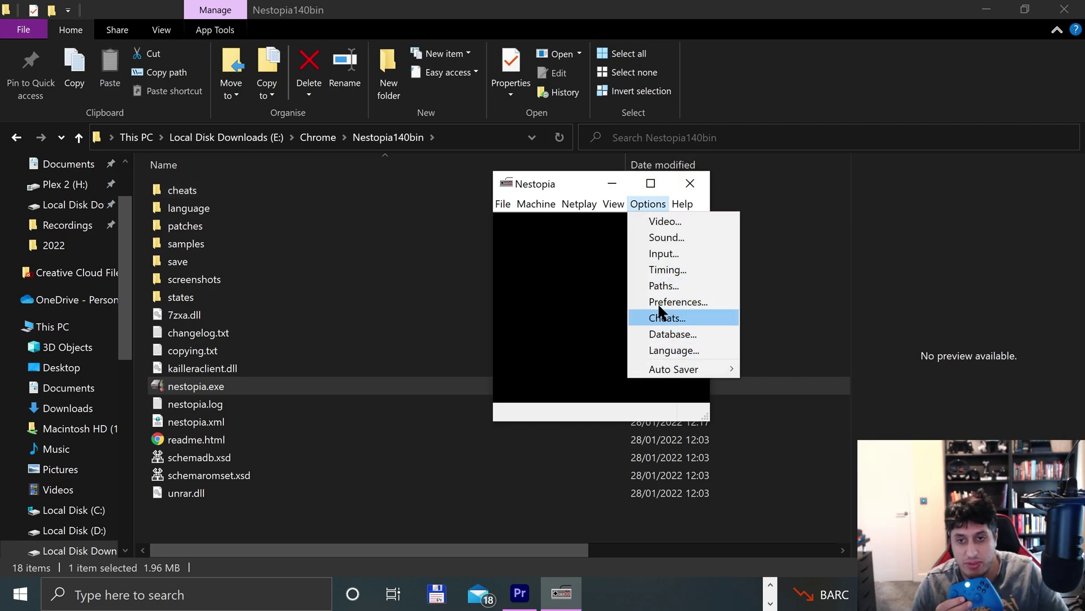
pyautogui.click(649, 256)
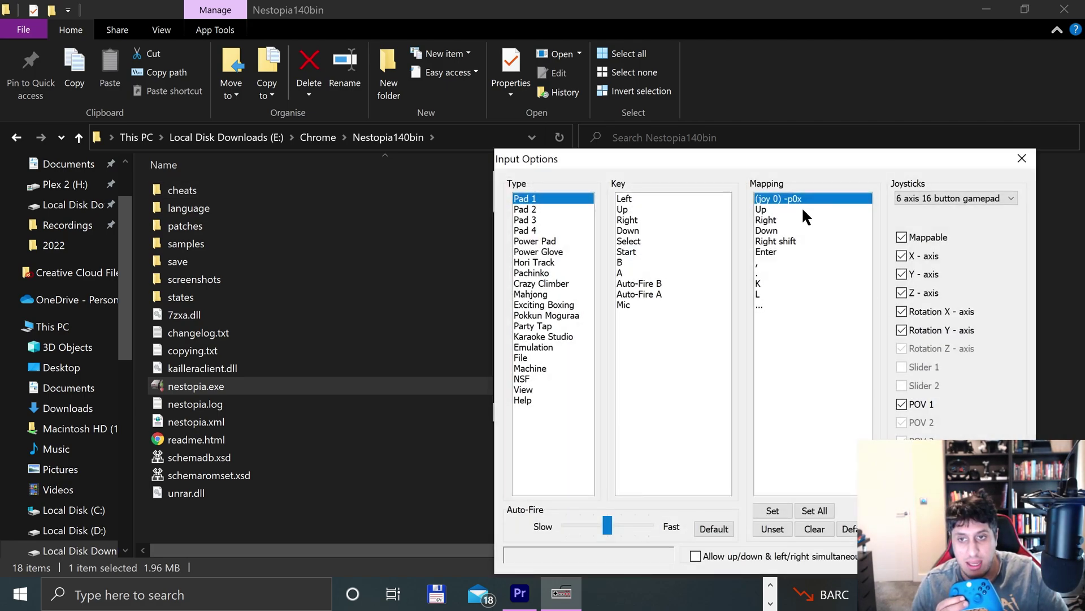
pyautogui.doubleClick(789, 209)
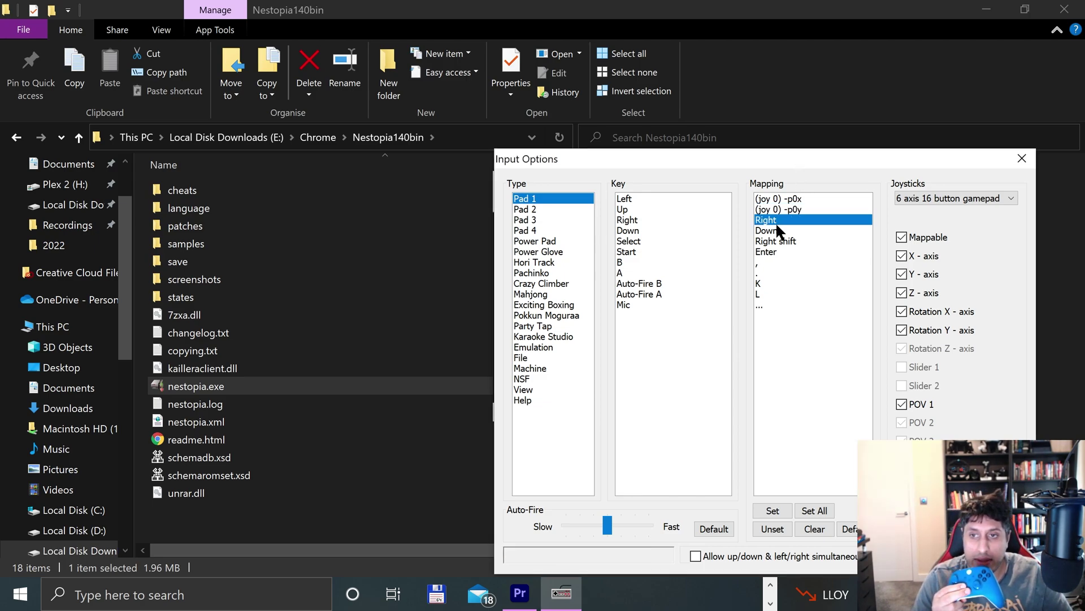
pyautogui.doubleClick(769, 219)
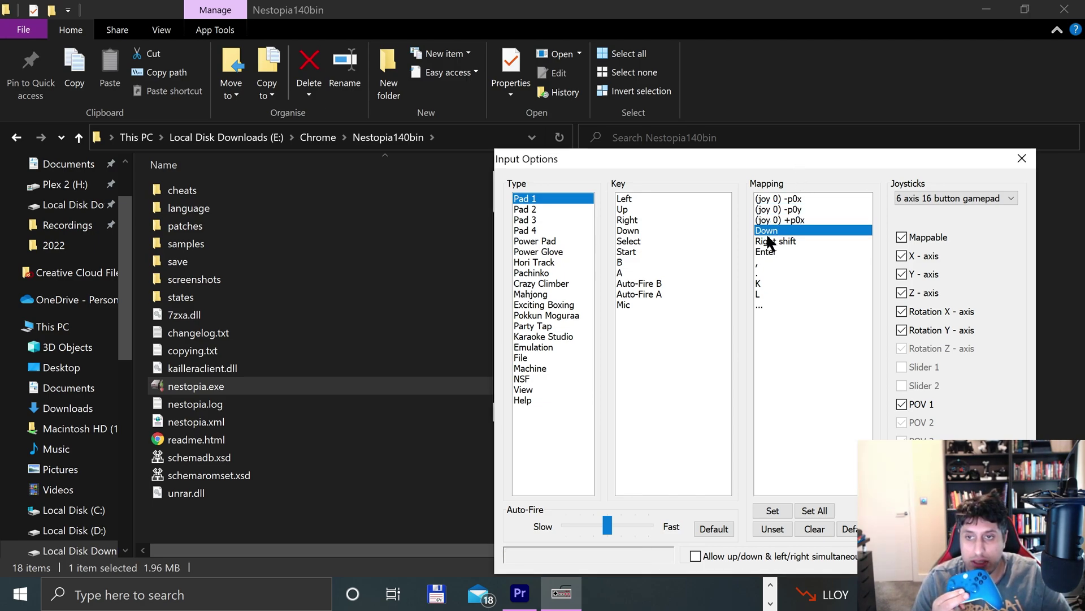
pyautogui.doubleClick(764, 231)
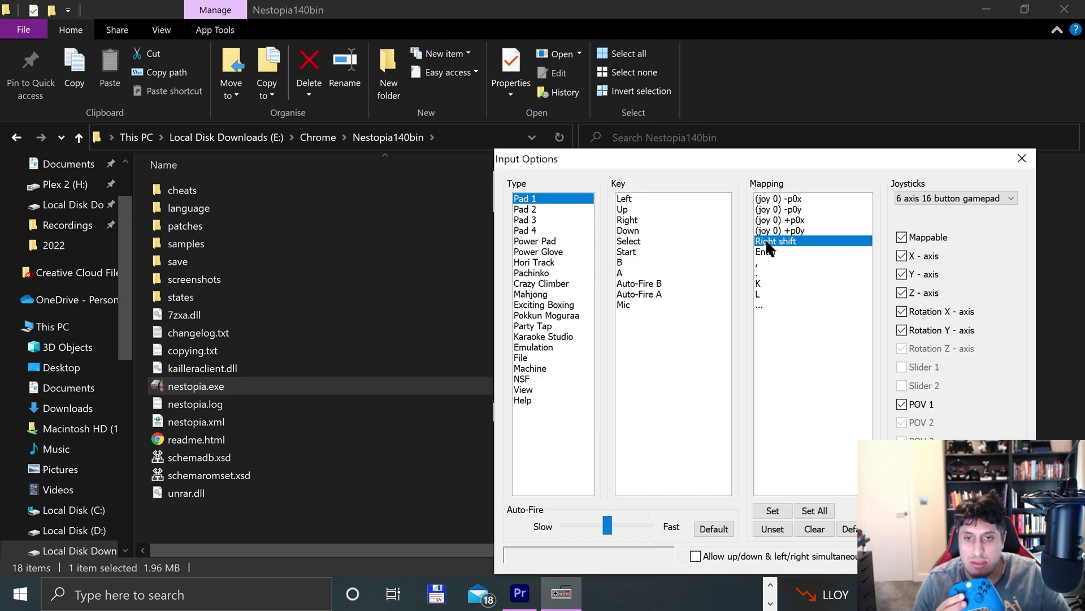
pyautogui.doubleClick(768, 248)
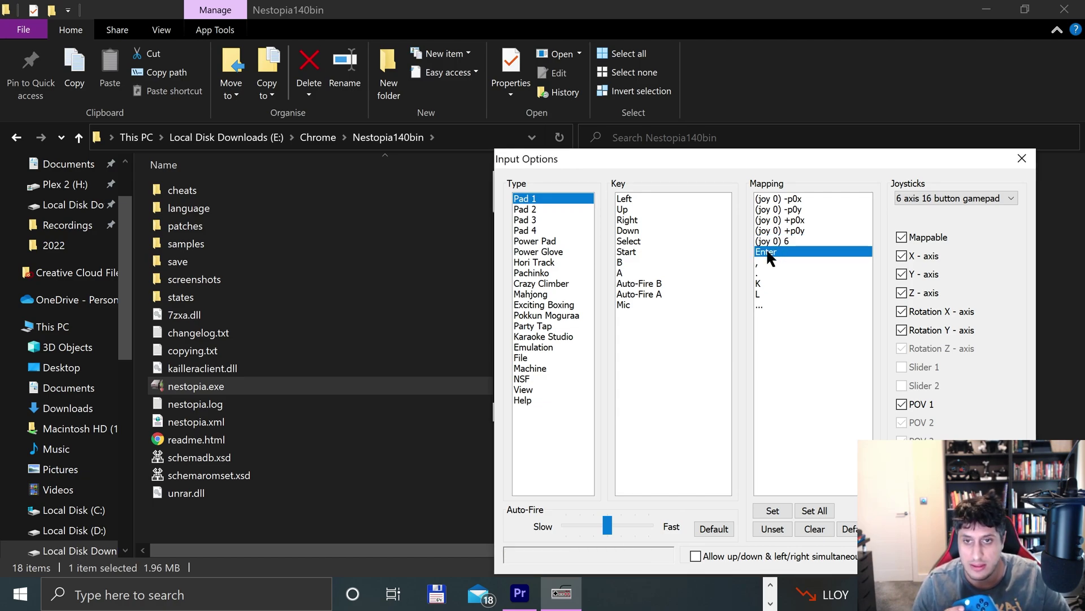
pyautogui.doubleClick(763, 249)
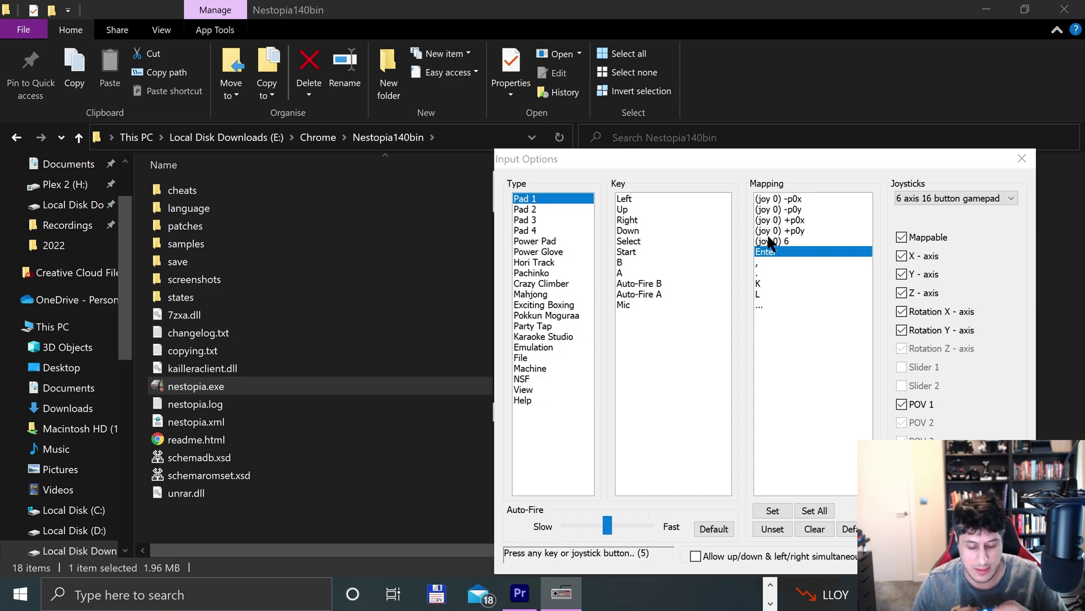
pyautogui.doubleClick(802, 264)
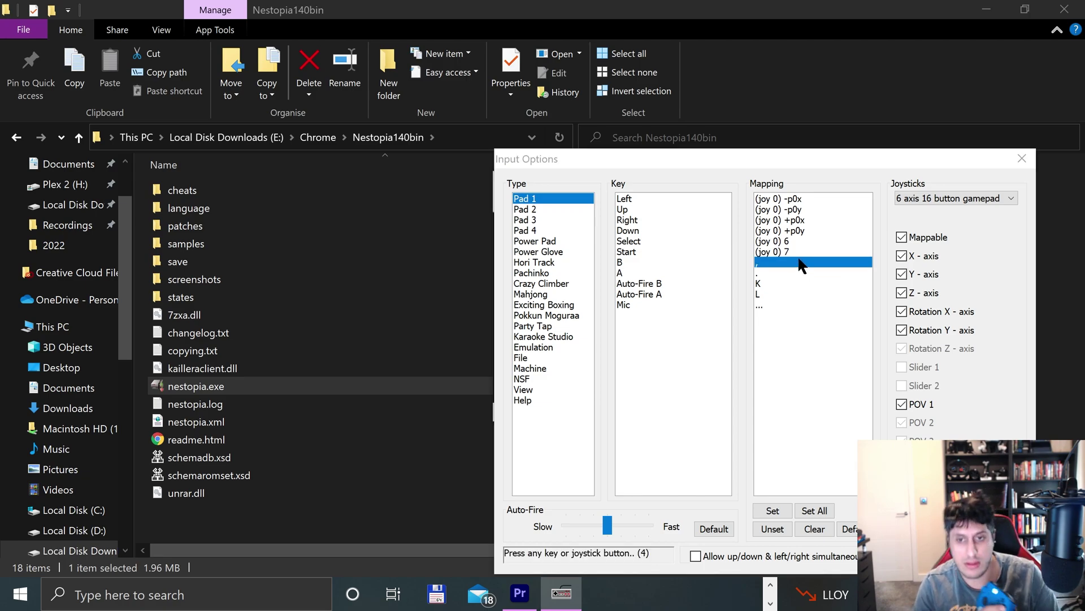
pyautogui.doubleClick(767, 274)
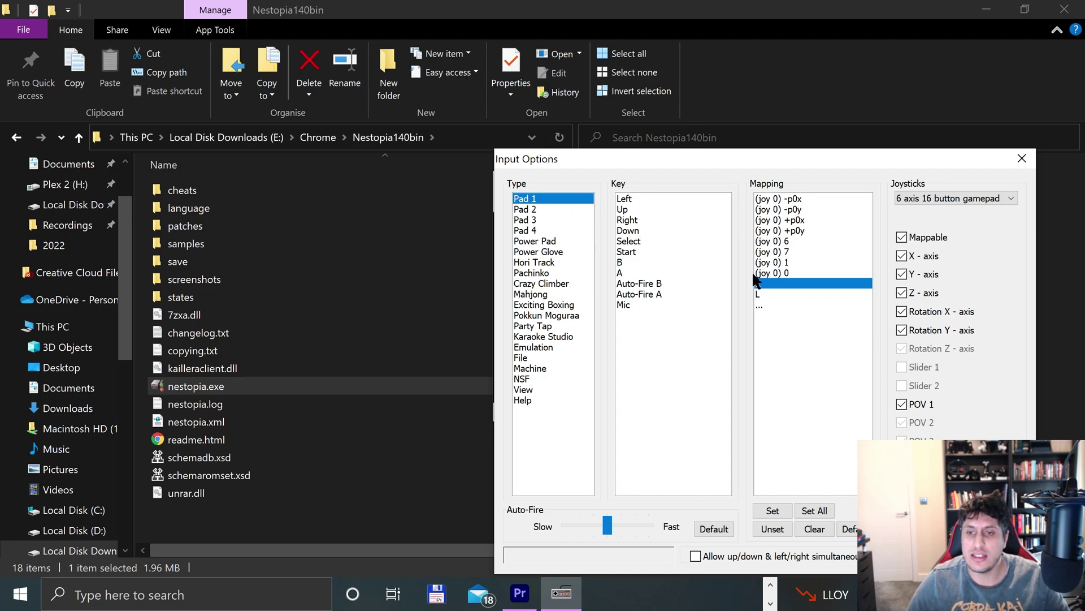
pyautogui.doubleClick(761, 282)
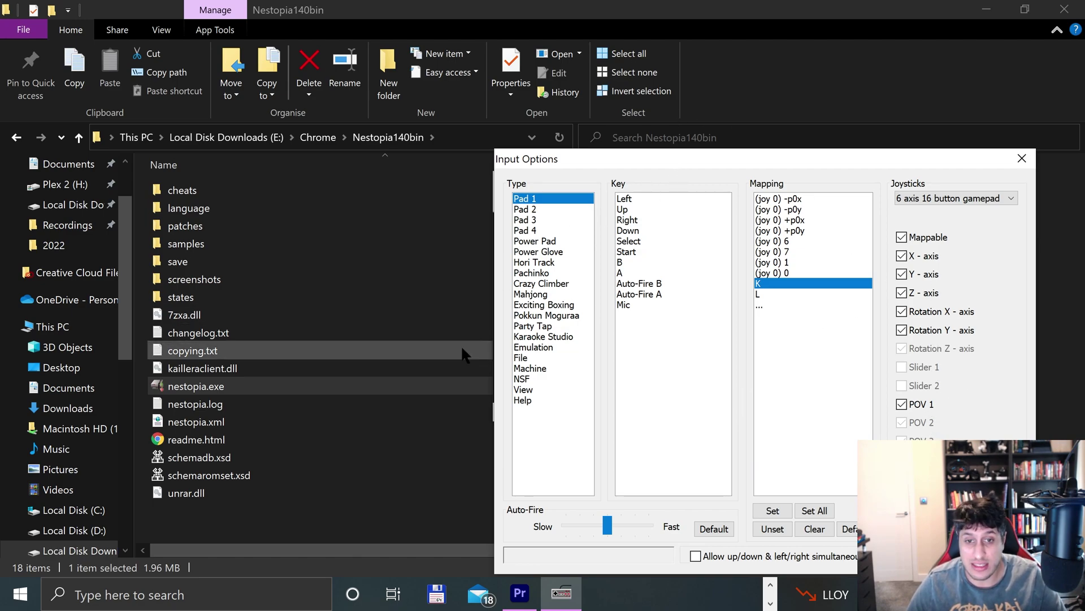
# Step: Review the Crazy Climber, Power Pad and Power Glove mappings, then confirm the input settings with OK
pyautogui.click(529, 295)
pyautogui.click(531, 202)
pyautogui.click(537, 283)
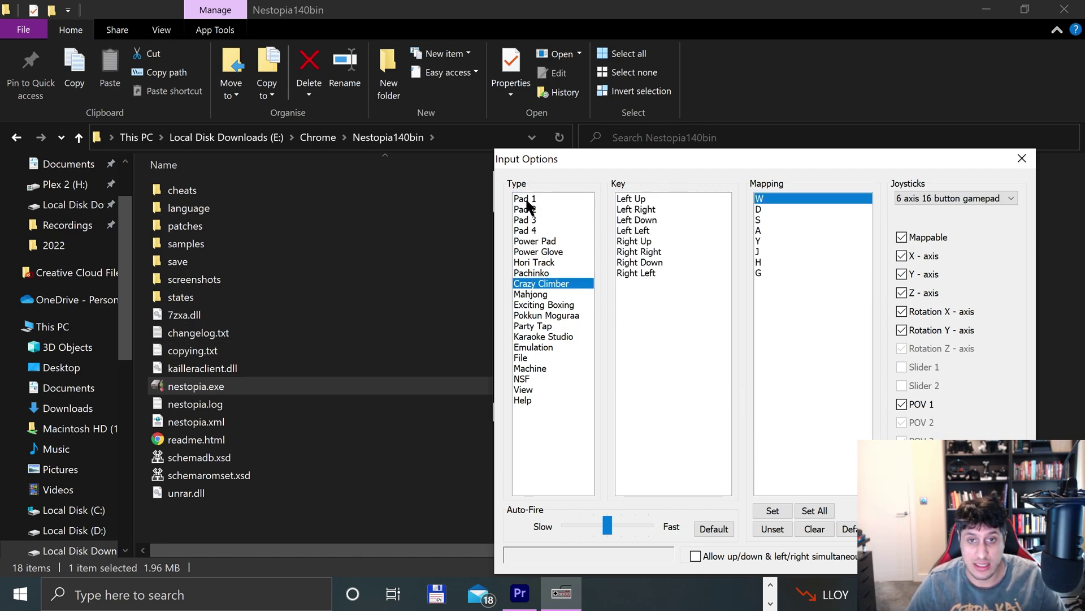
pyautogui.click(527, 200)
pyautogui.moveTo(733, 151); pyautogui.dragTo(565, 128)
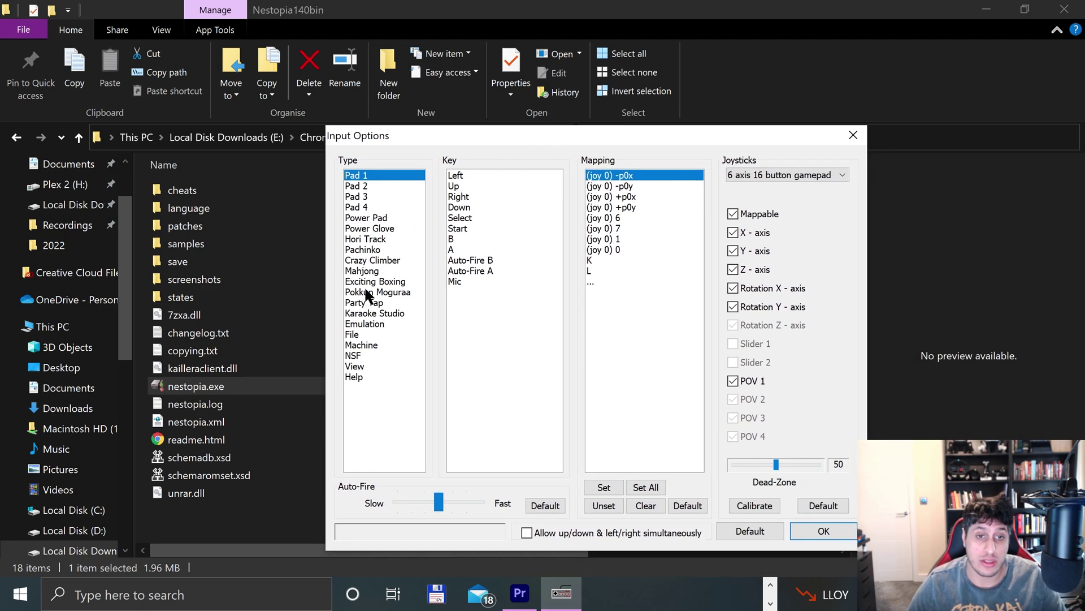
pyautogui.click(361, 219)
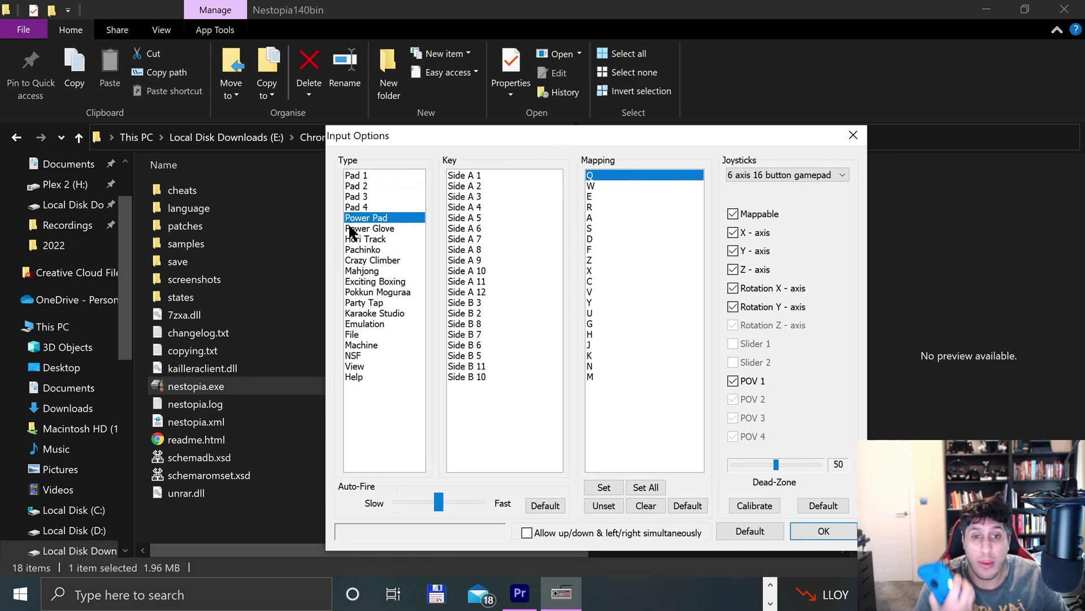
pyautogui.click(352, 177)
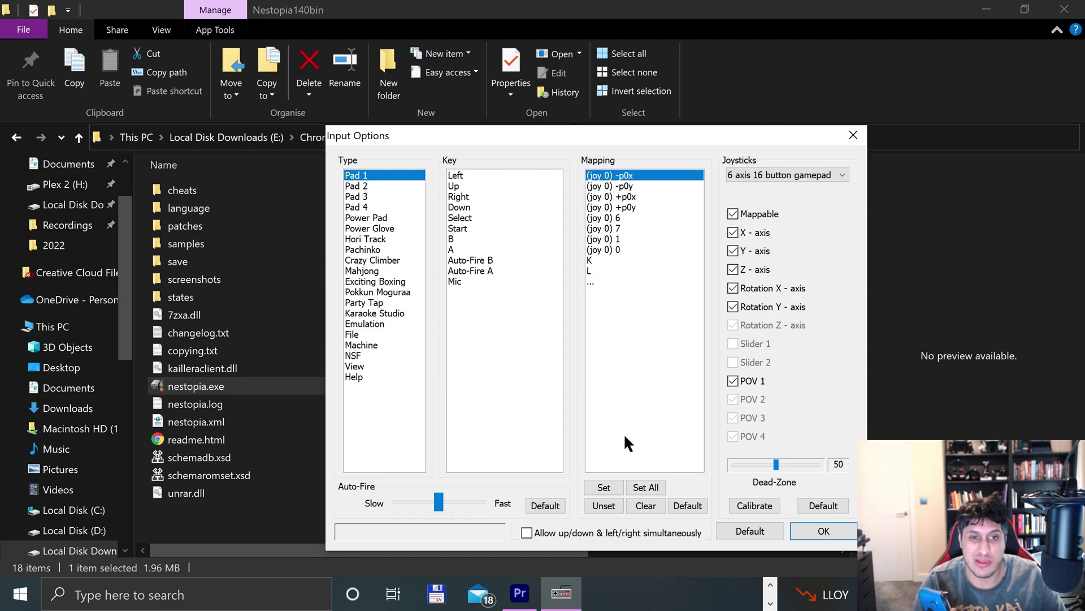
pyautogui.click(376, 229)
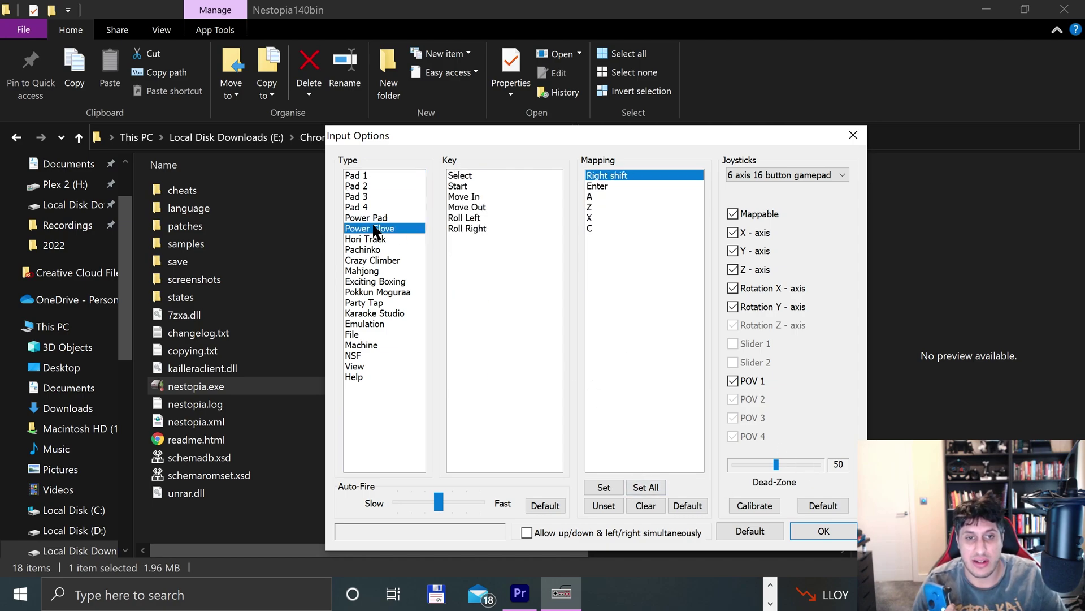
pyautogui.click(368, 174)
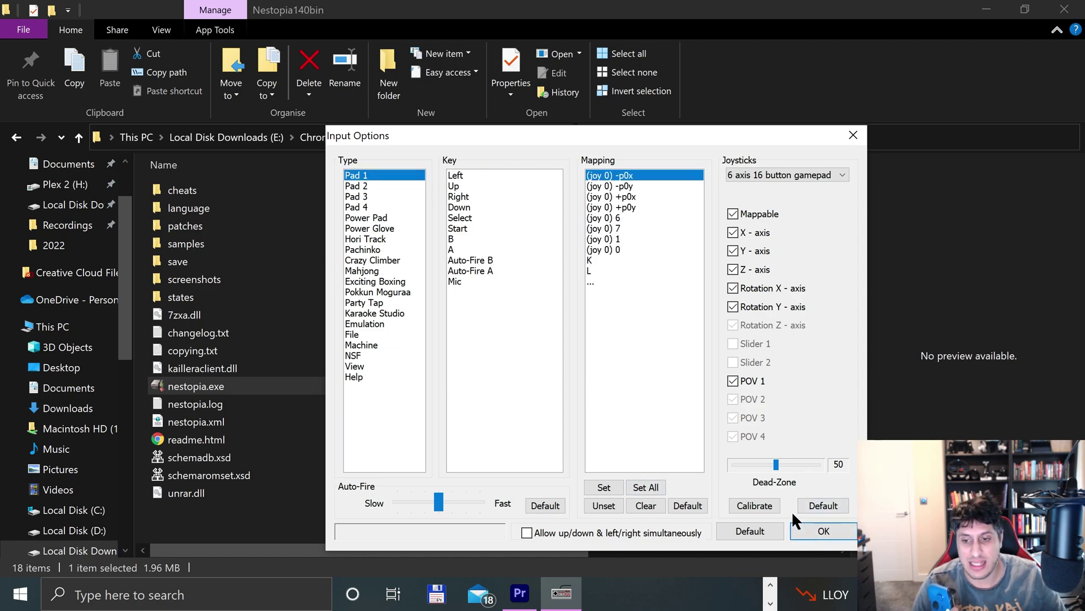
pyautogui.click(823, 529)
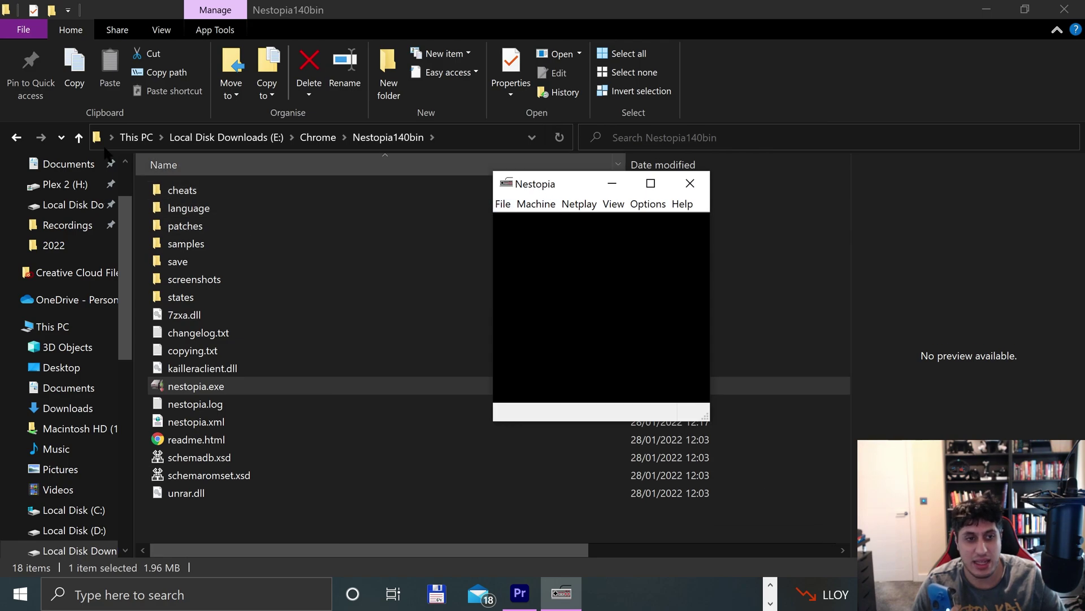
# Step: Load Super Mario Bros. (World).nes into Nestopia by dragging it from its folder
pyautogui.click(16, 138)
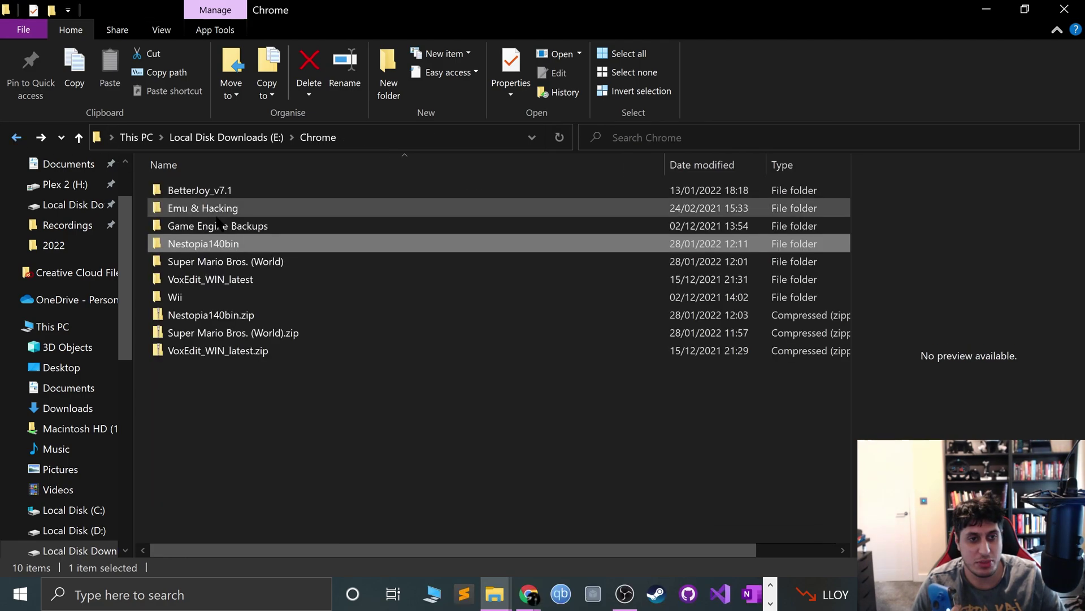
pyautogui.click(204, 264)
pyautogui.doubleClick(205, 263)
pyautogui.click(770, 585)
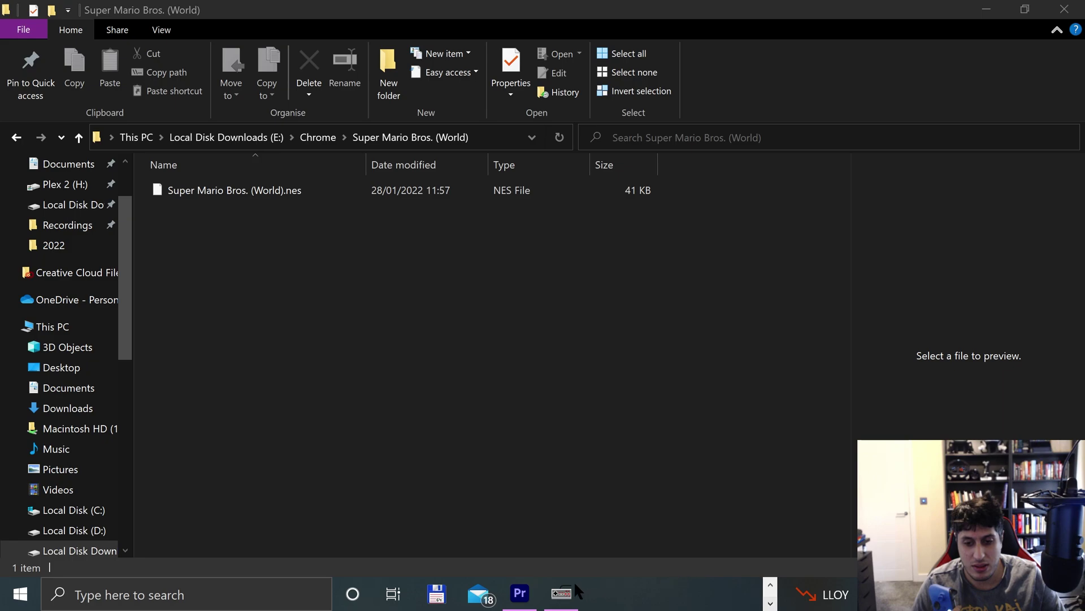
pyautogui.click(567, 606)
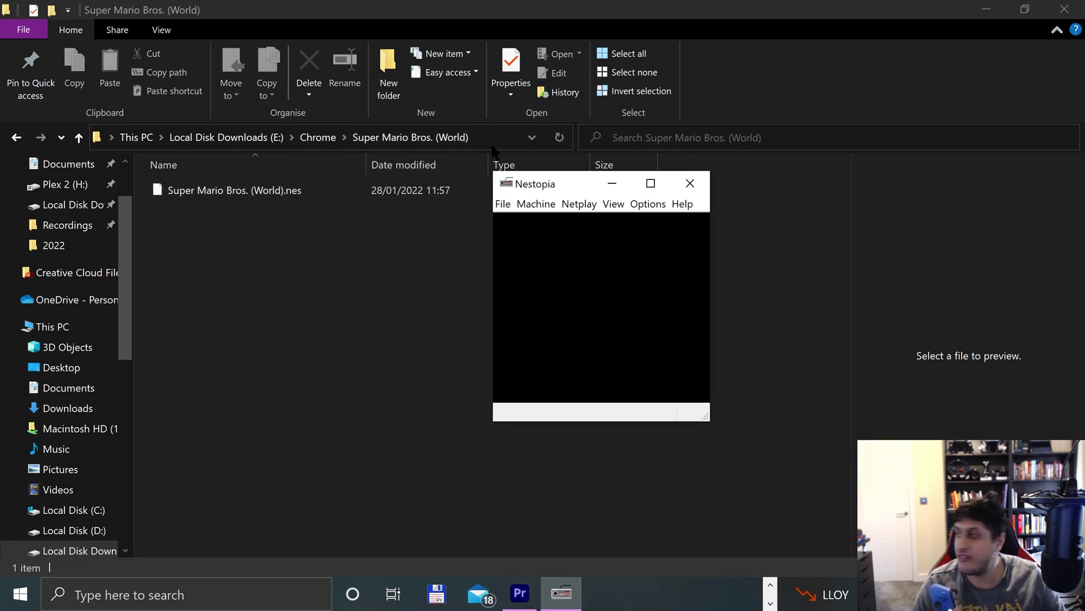
pyautogui.moveTo(297, 190); pyautogui.dragTo(551, 270)
# Step: Set the game screen size to 3X and move the window up and left
pyautogui.click(650, 204)
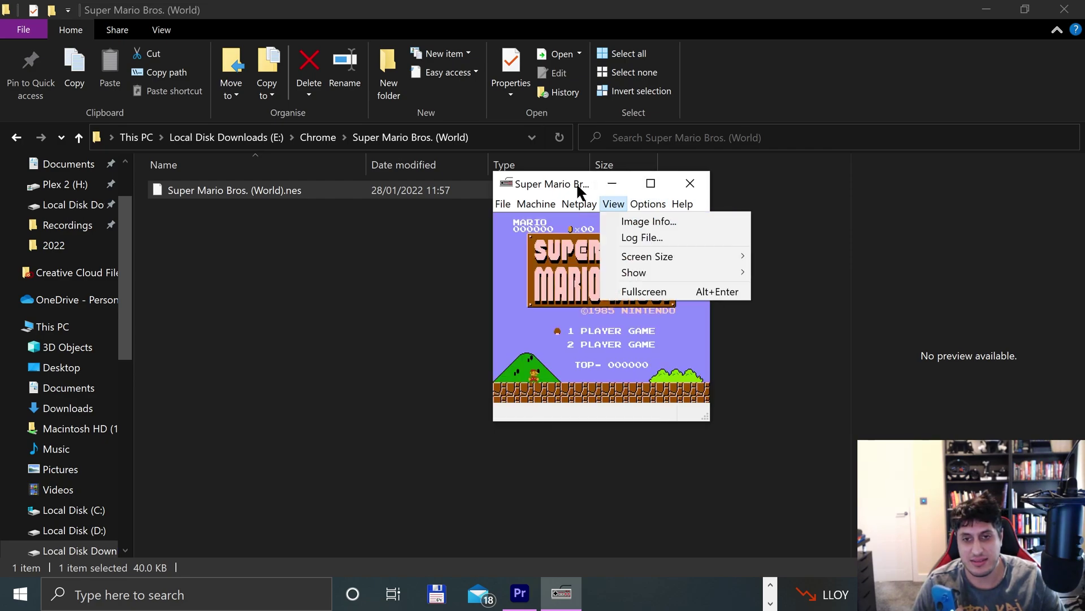
pyautogui.moveTo(534, 204)
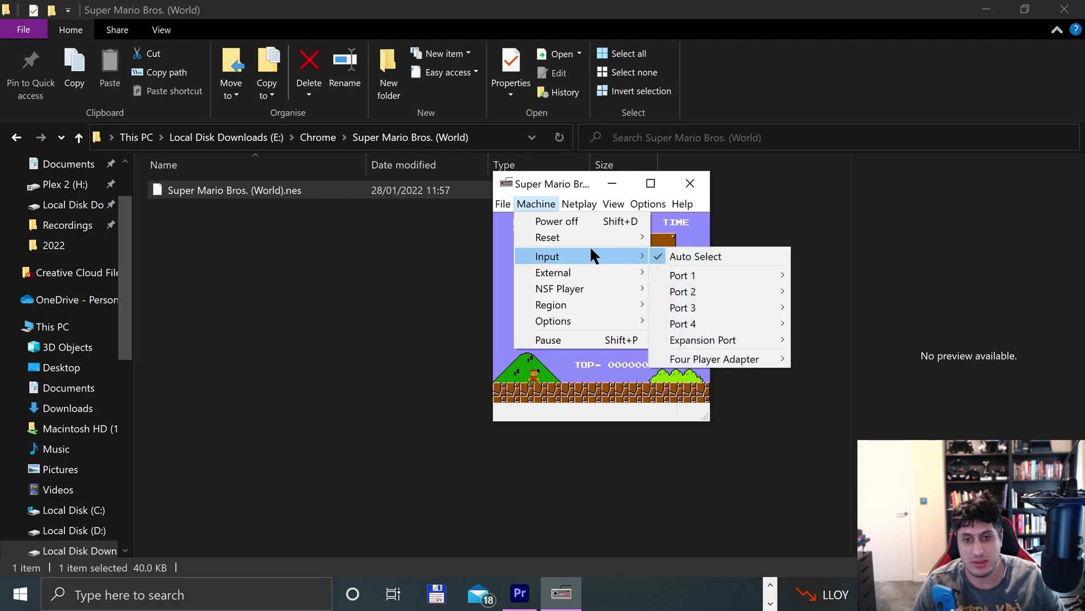
pyautogui.moveTo(595, 267)
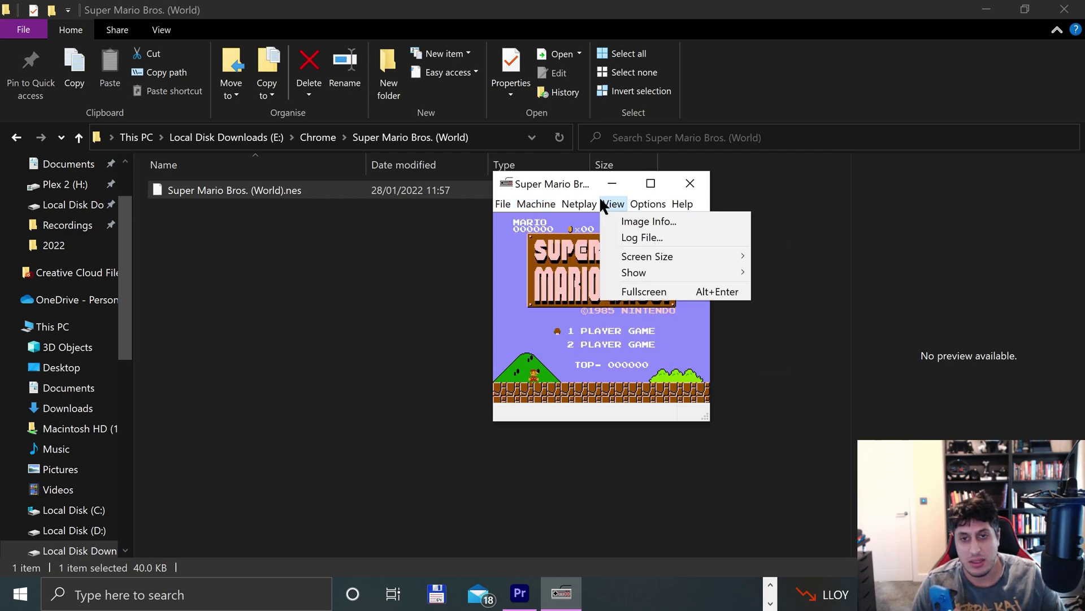
pyautogui.moveTo(650, 202)
pyautogui.moveTo(610, 198)
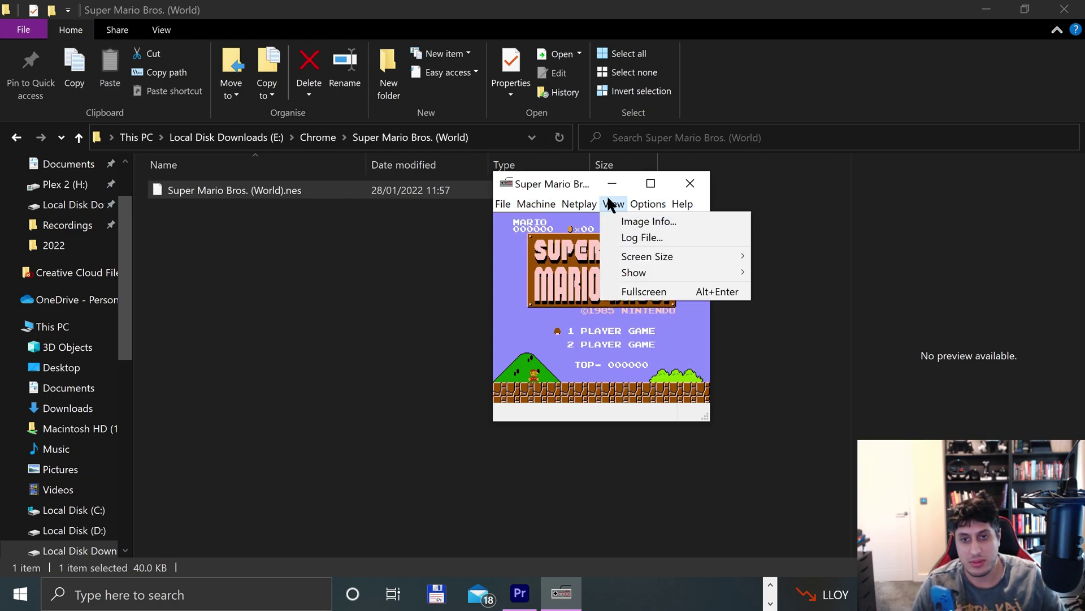
pyautogui.moveTo(692, 253)
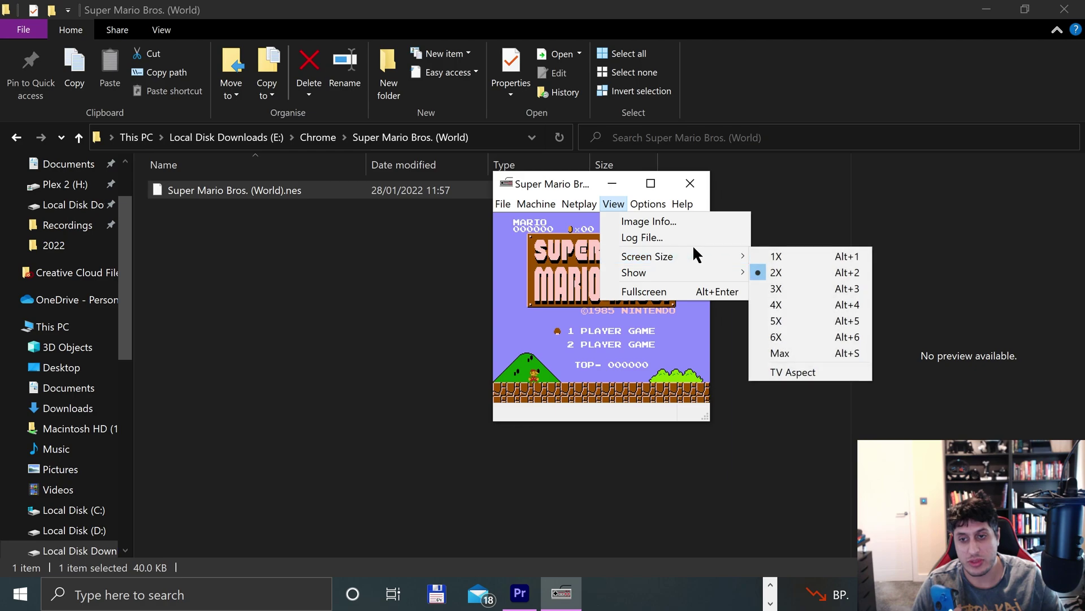
pyautogui.click(777, 291)
pyautogui.moveTo(635, 189); pyautogui.dragTo(514, 93)
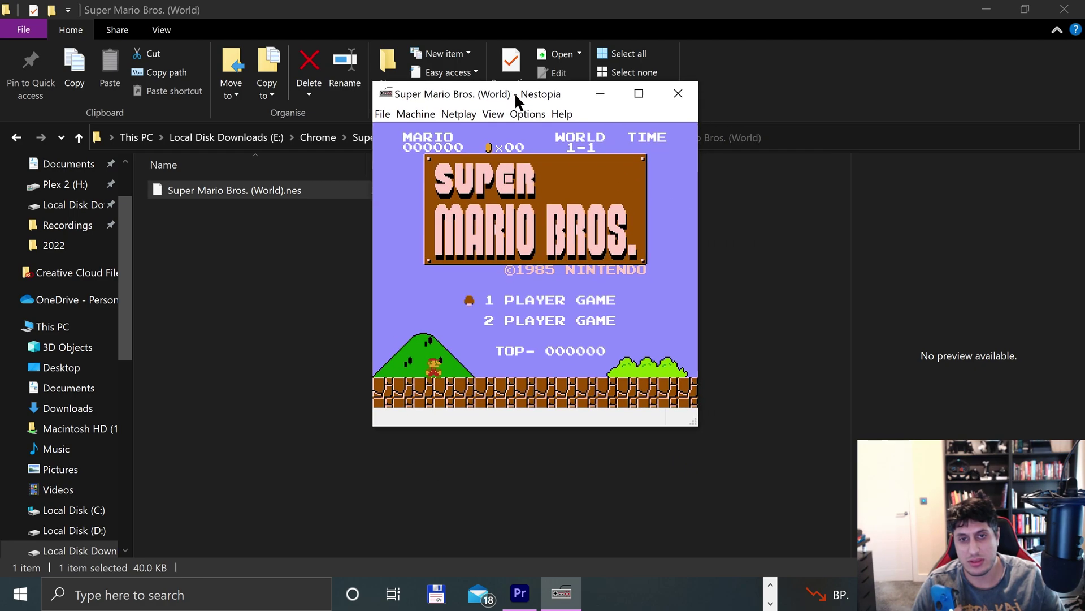
# Step: Enlarge the screen size to 5X and reposition the game window
pyautogui.click(487, 115)
pyautogui.moveTo(516, 114)
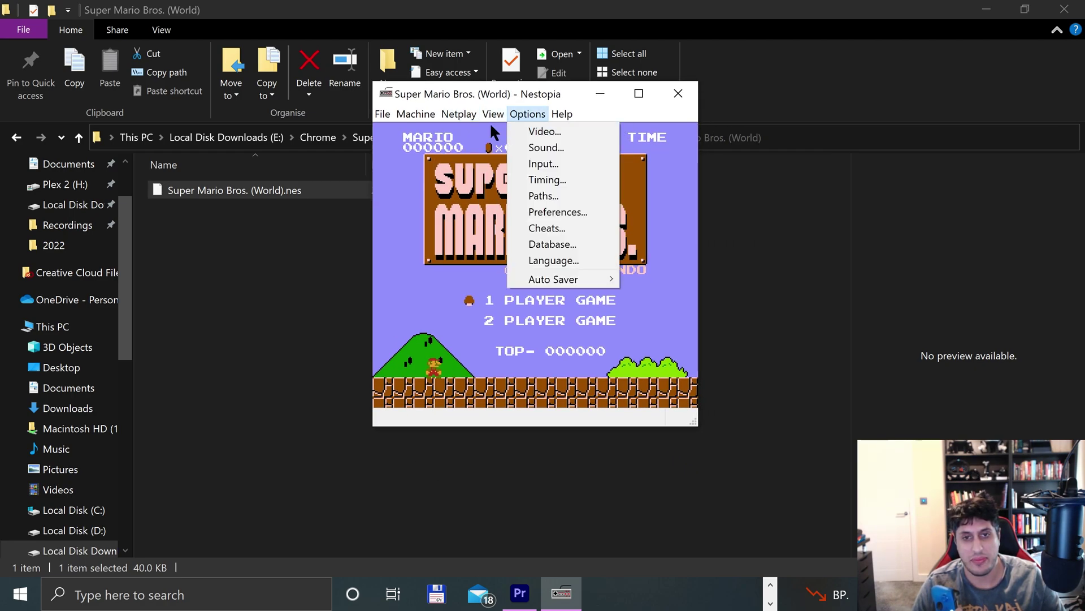
pyautogui.moveTo(531, 165)
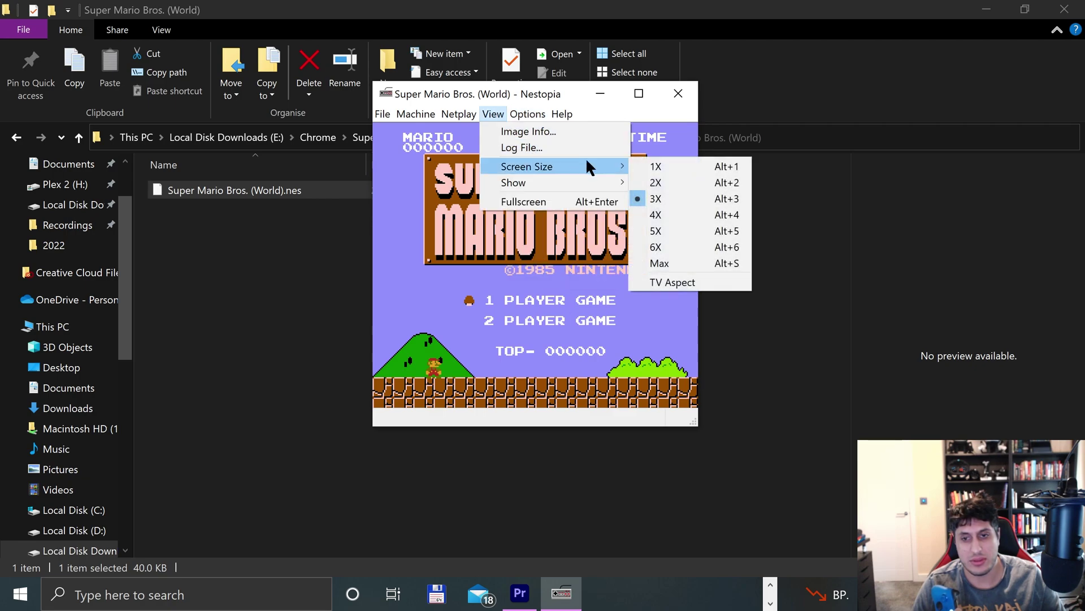
pyautogui.click(654, 232)
pyautogui.moveTo(586, 98); pyautogui.dragTo(502, 42)
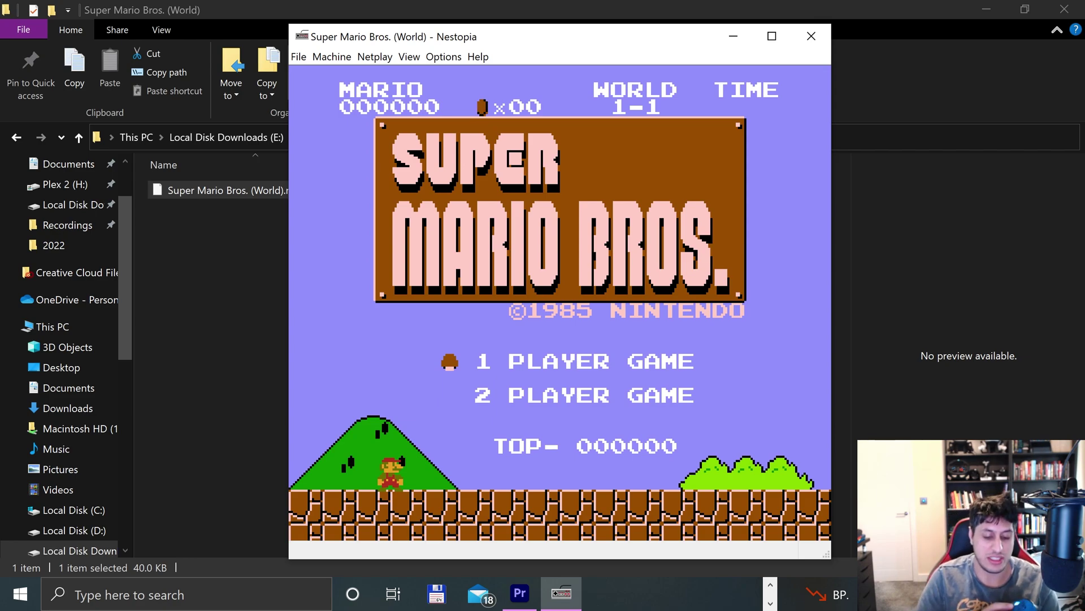
# Step: Pick the player mode, start the game and run Mario right into World 1-1
pyautogui.press('shift')
pyautogui.press('shift')
pyautogui.press('shift')
pyautogui.press('shift')
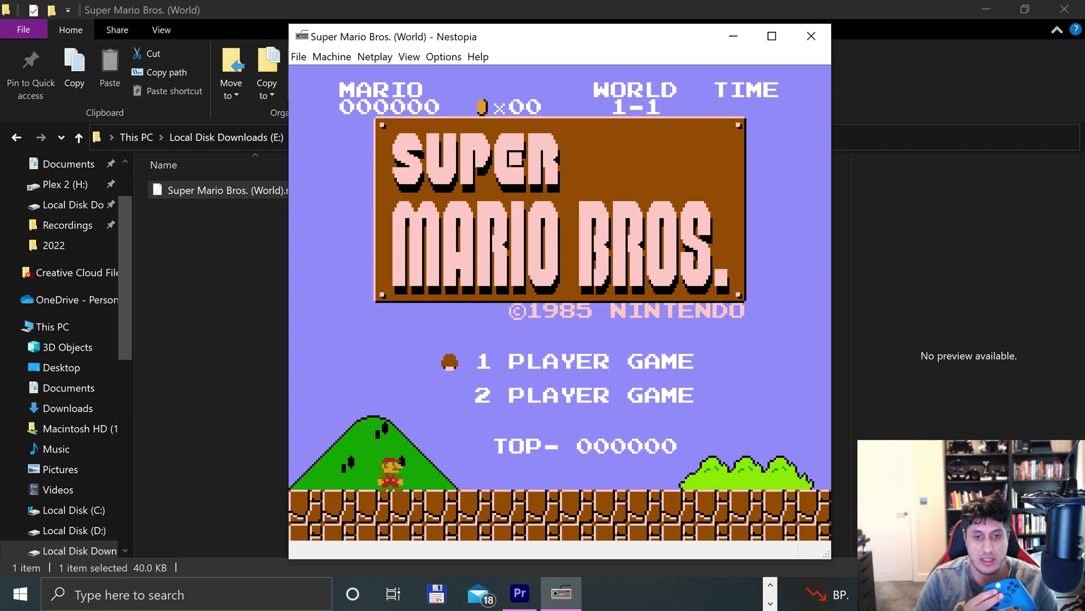
pyautogui.press('Return')
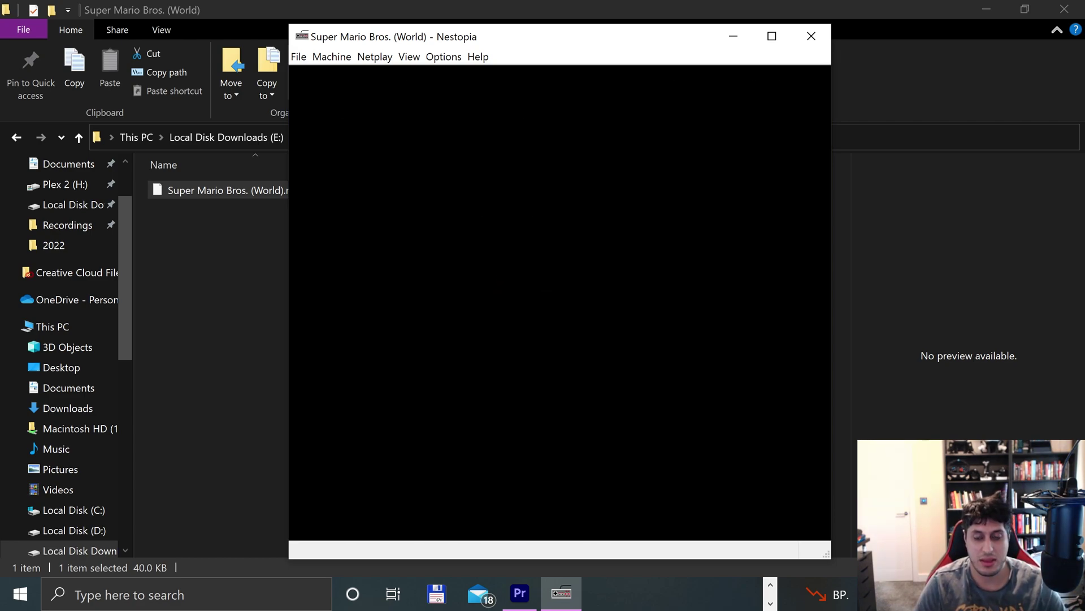
pyautogui.press('Right')
pyautogui.press('Left')
pyautogui.press('.')
pyautogui.press('Right')
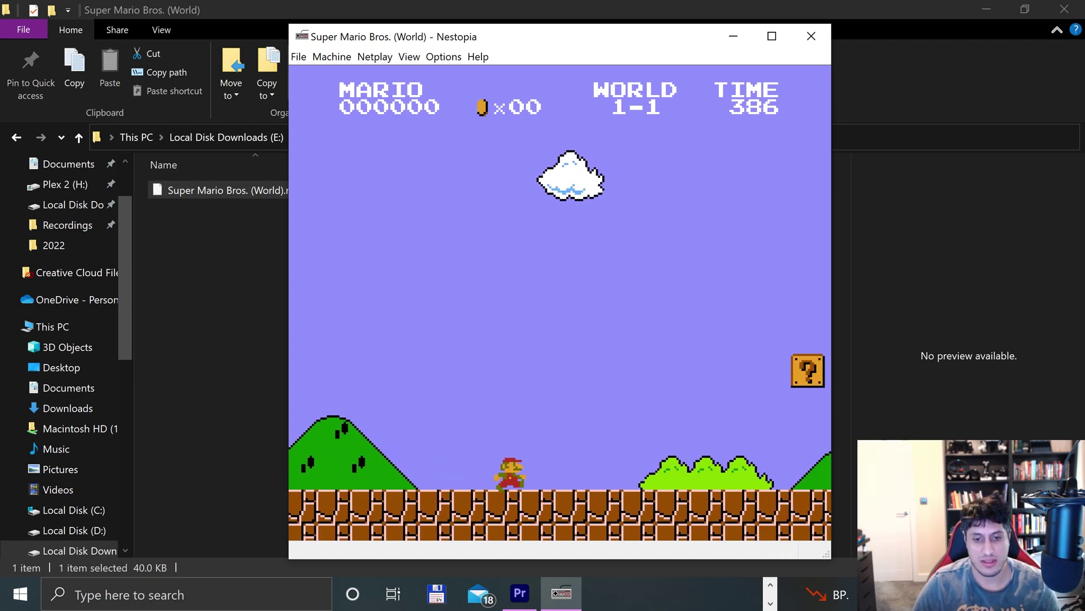
pyautogui.press('Right')
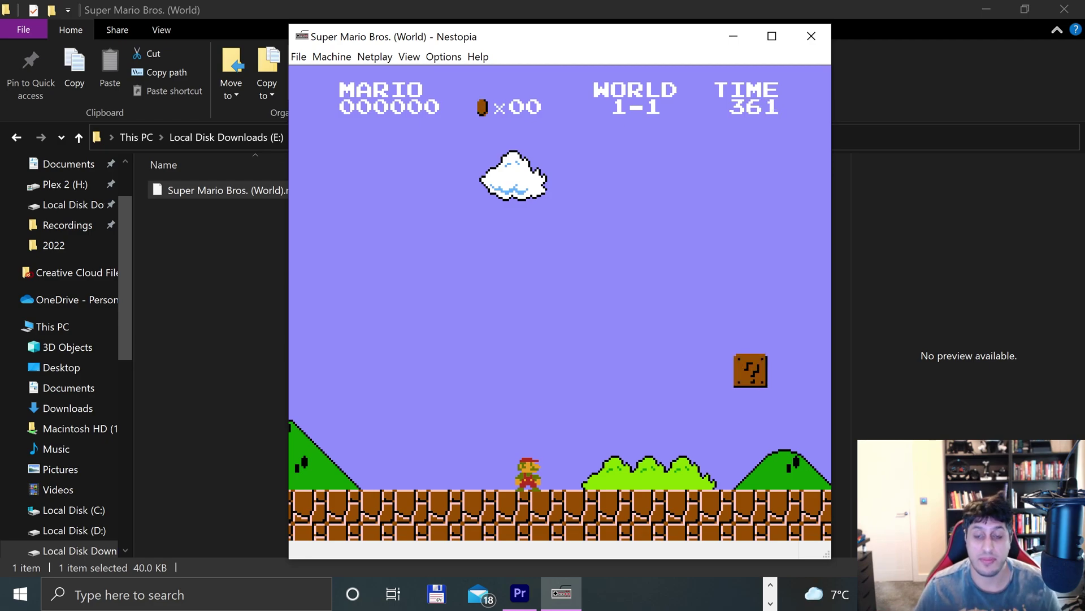
# Step: Hit the ? block for a coin, stomp the first Goomba and grab the mushroom to grow big
pyautogui.press('Right')
pyautogui.press('.')
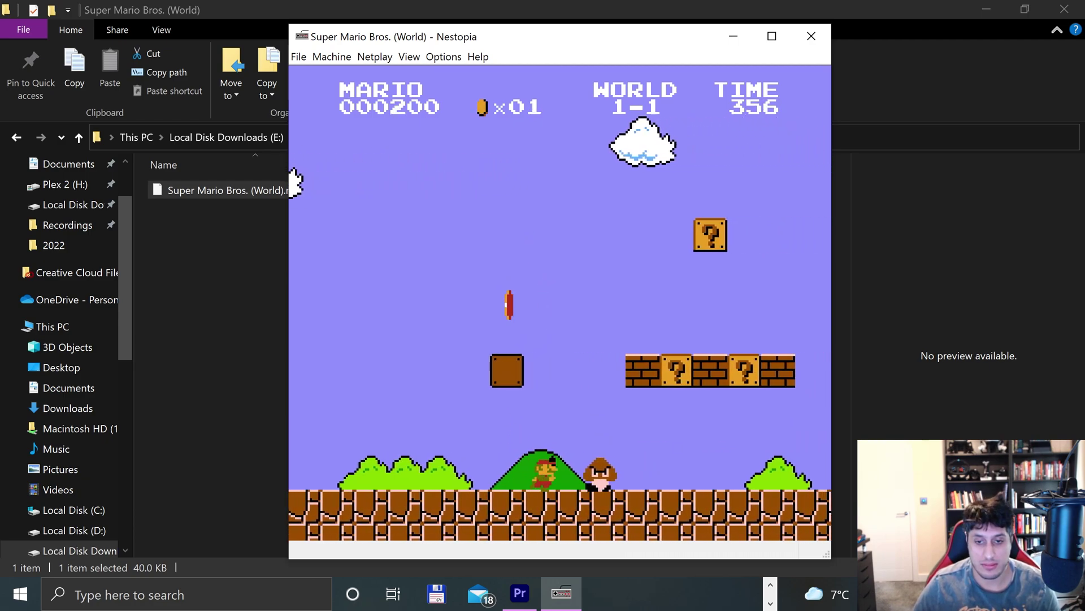
pyautogui.press('Right')
pyautogui.press('.')
pyautogui.press('.')
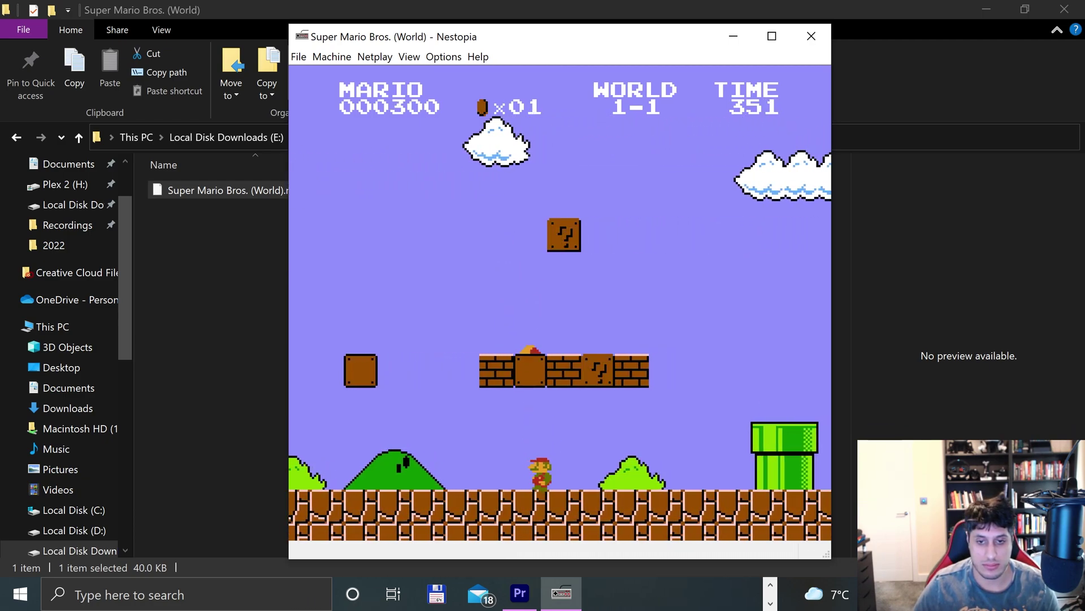
pyautogui.press('Left')
pyautogui.press('.')
pyautogui.press('Right')
pyautogui.press('Right')
# Step: Jump over the pipes, stomp a Goomba and leap Mario across the gap
pyautogui.press('.')
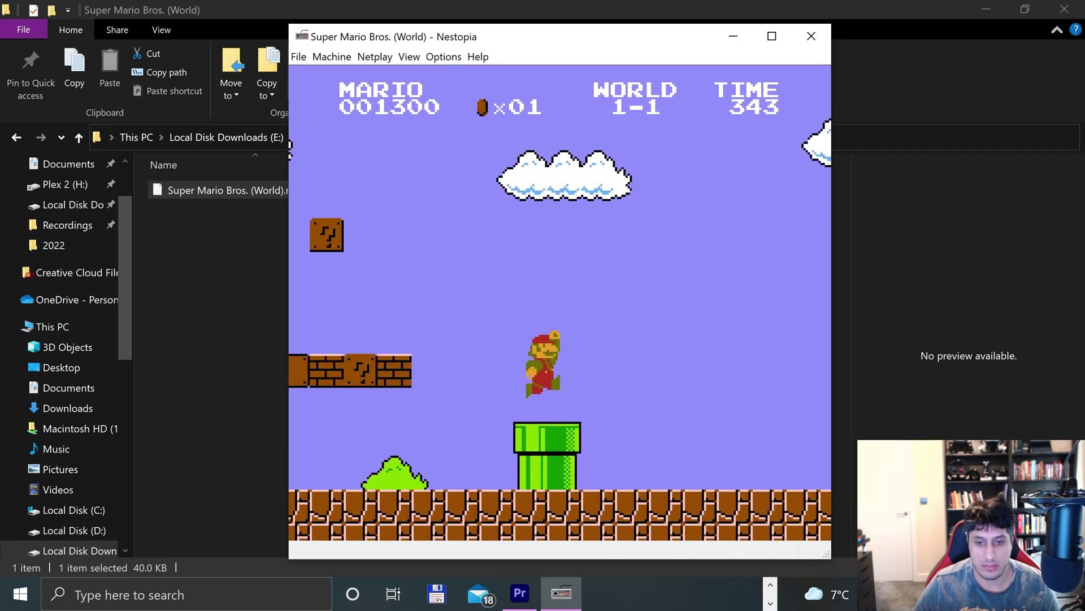
pyautogui.press('Right')
pyautogui.press('.')
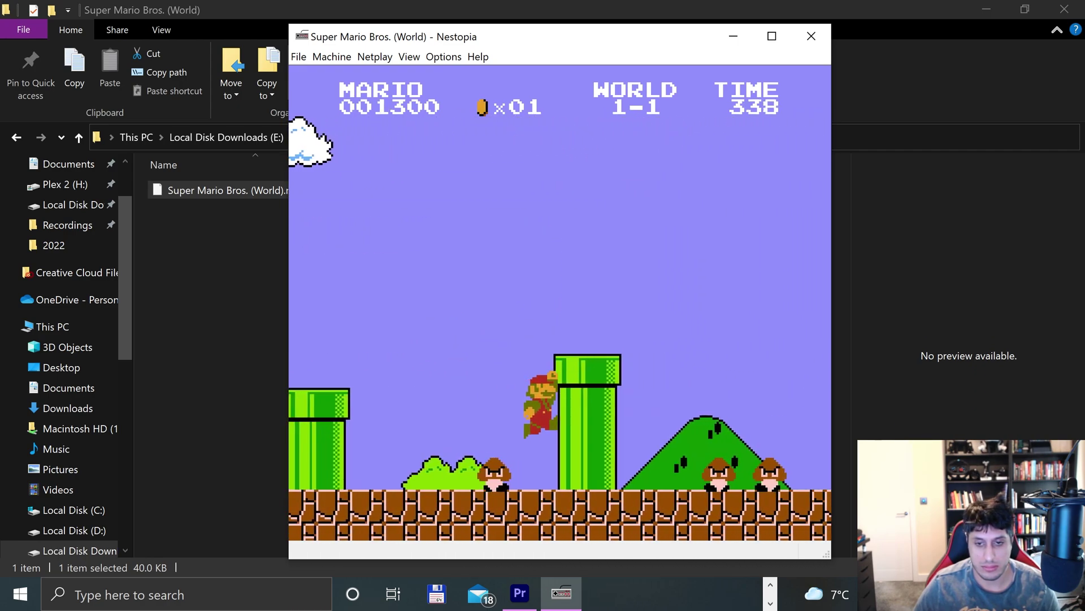
pyautogui.press('Right')
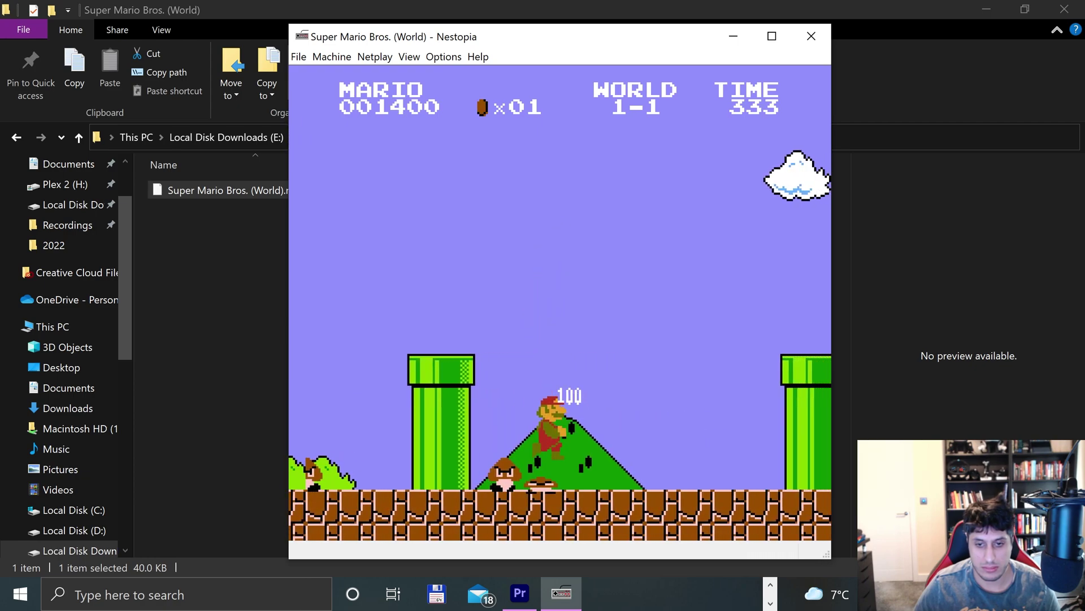
pyautogui.press('Right')
pyautogui.press('.')
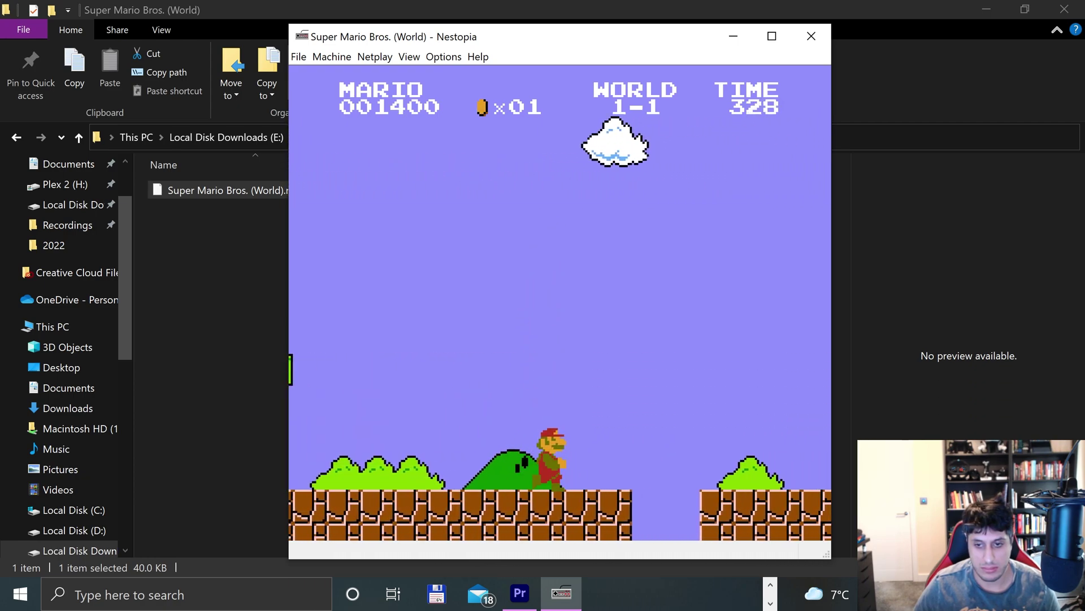
pyautogui.press('Right')
pyautogui.press('.')
pyautogui.press('.')
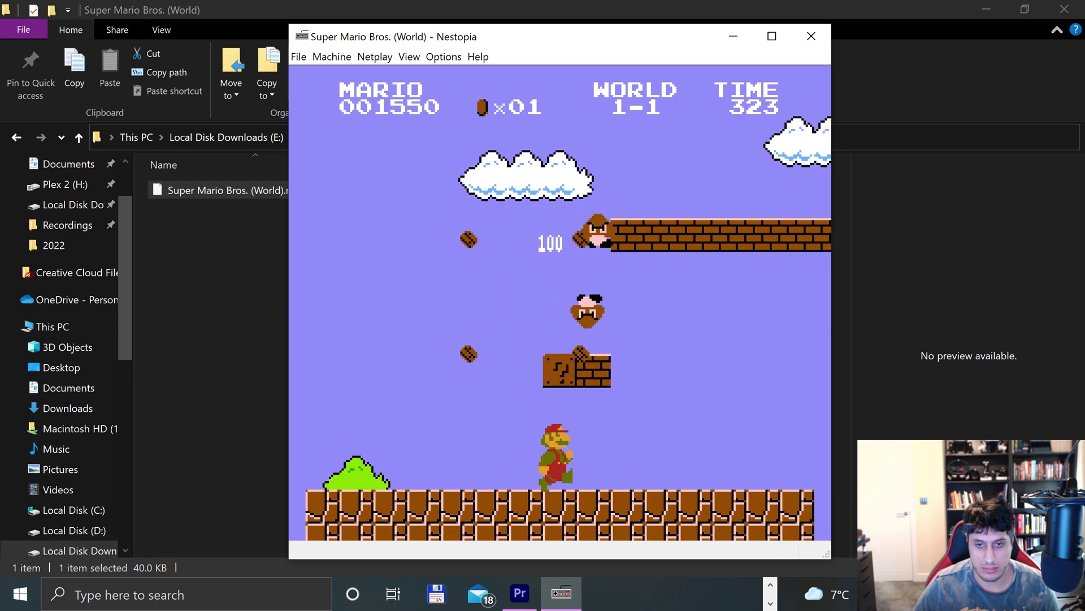
# Step: Bump the ? block for a power-up, collect it and break bricks along the brick row
pyautogui.press('Right')
pyautogui.press('.')
pyautogui.press('Left')
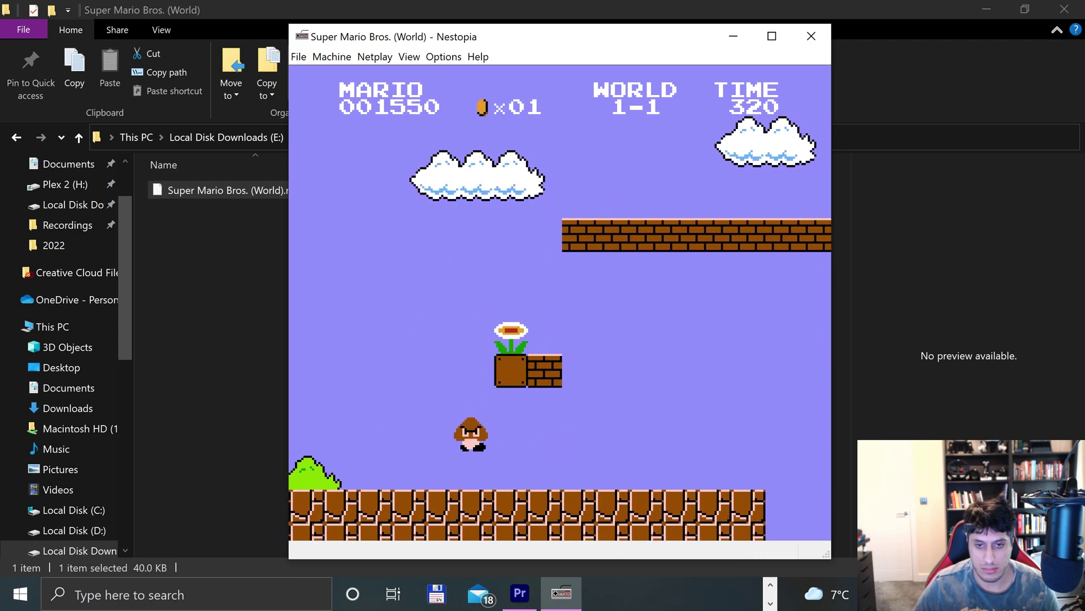
pyautogui.press('Right')
pyautogui.press('.')
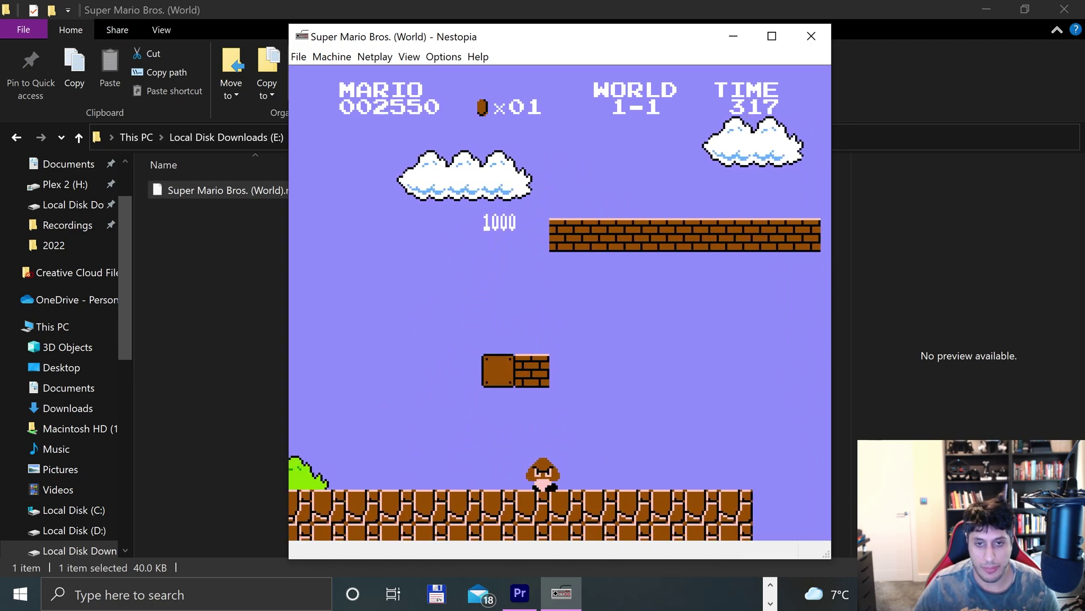
pyautogui.press('.')
pyautogui.press('Right')
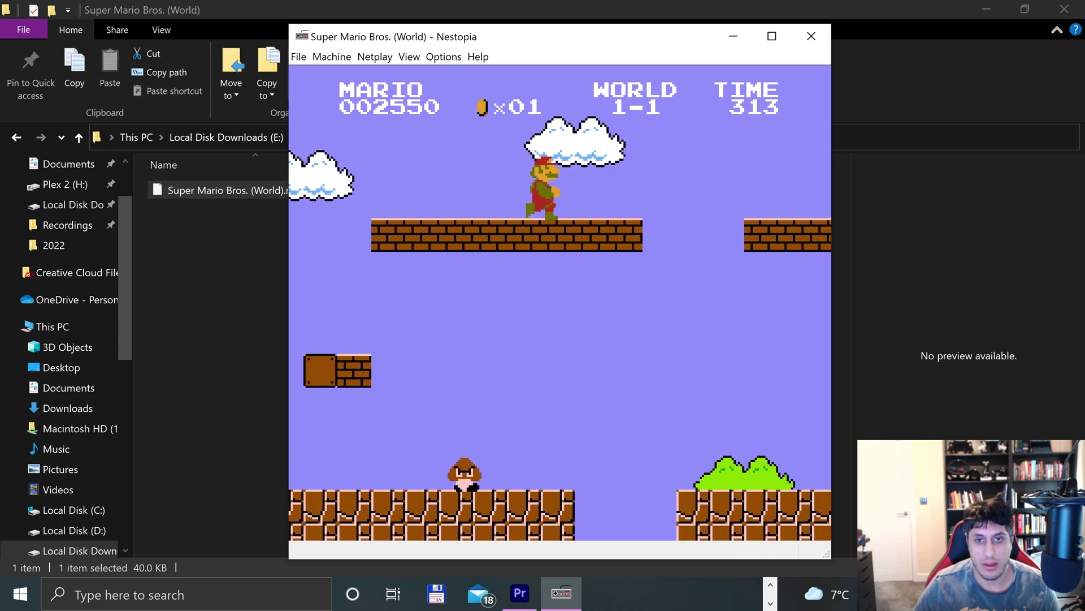
pyautogui.press('.')
pyautogui.press('Right')
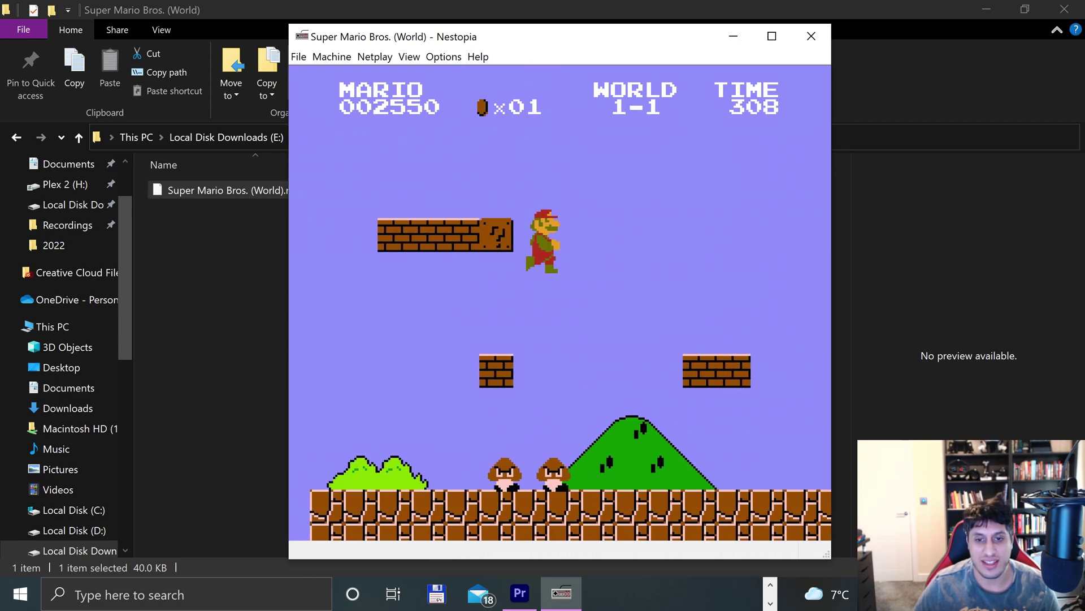
pyautogui.press('Left')
pyautogui.press('.')
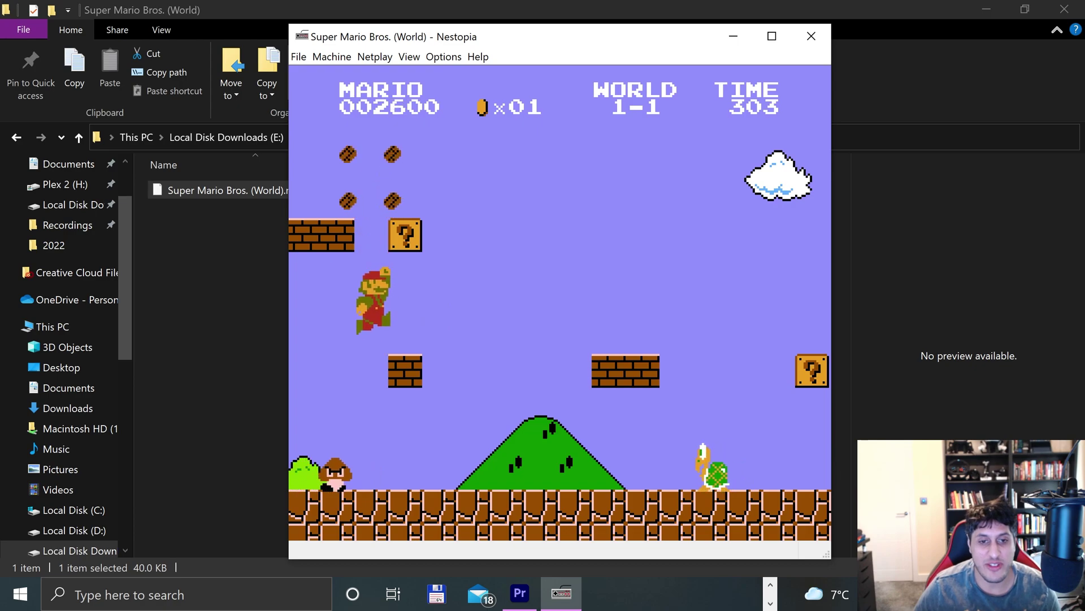
pyautogui.press('.')
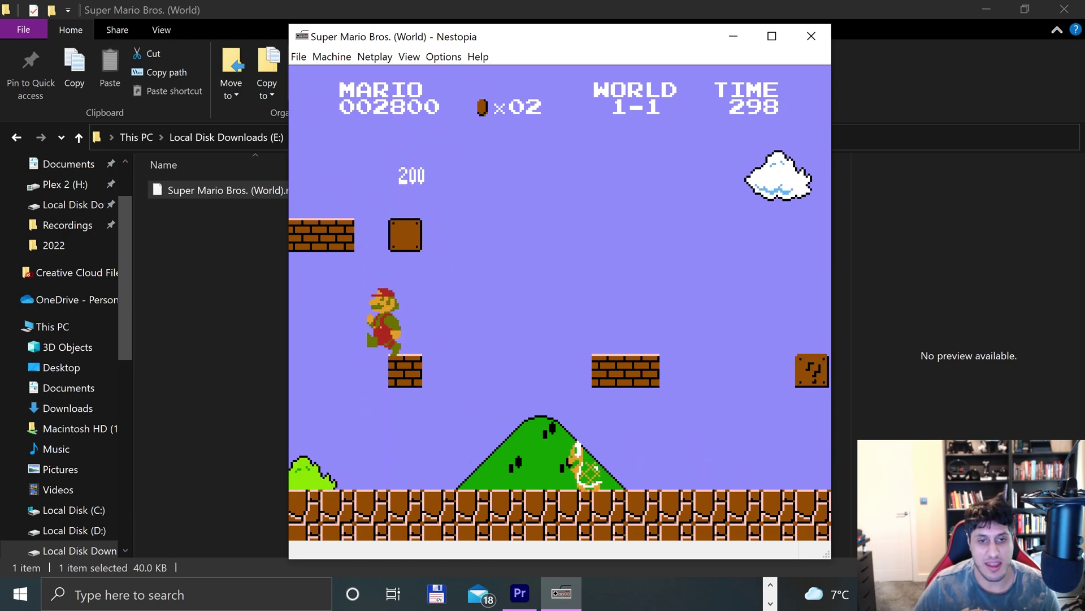
# Step: Hit the ? blocks past the bricks and grab the fire flower to become Fire Mario
pyautogui.press('.')
pyautogui.press('Right')
pyautogui.press('.')
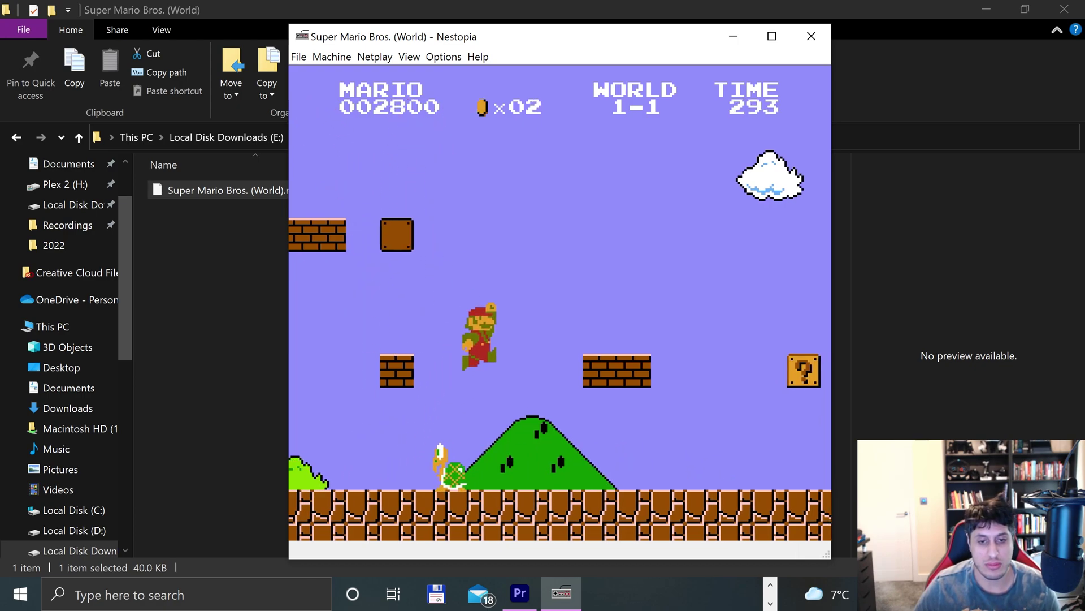
pyautogui.press('.')
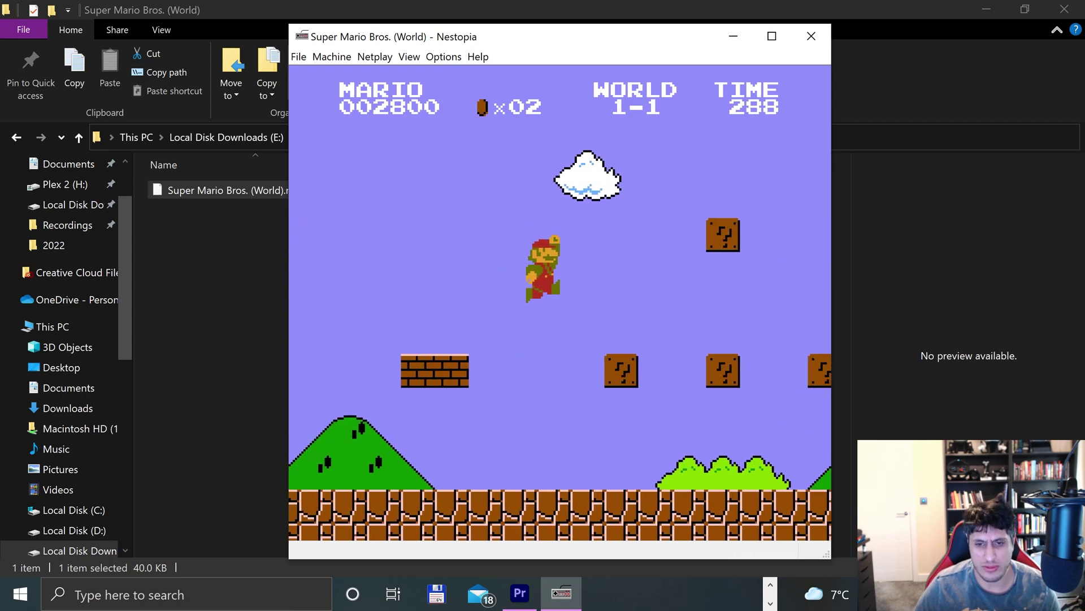
pyautogui.press('.')
pyautogui.press('.')
pyautogui.press('Right')
pyautogui.press('.')
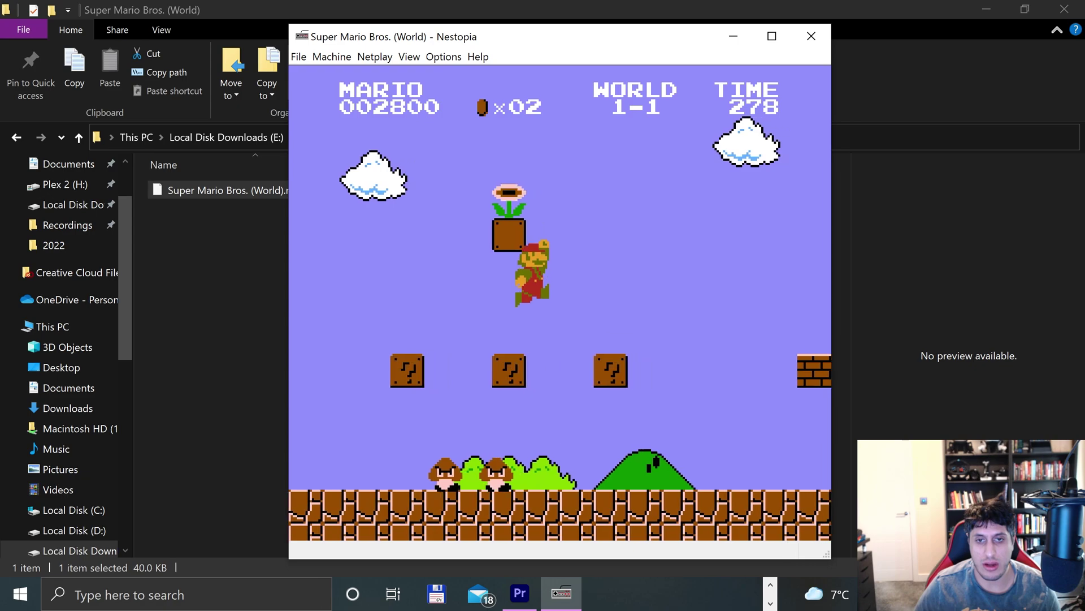
pyautogui.press('.')
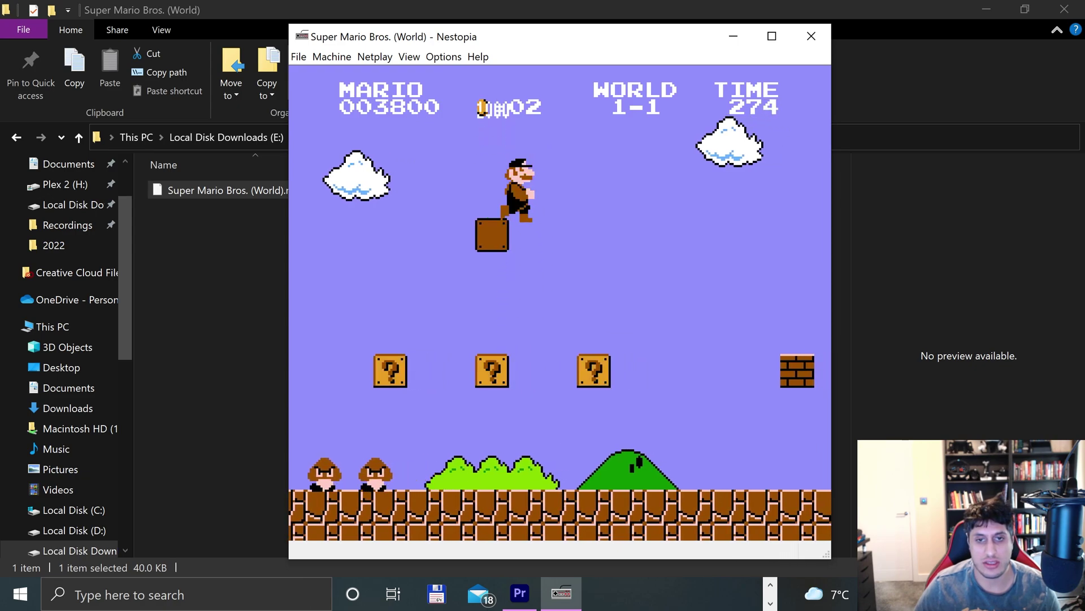
pyautogui.press('Right')
# Step: Break a brick, fireball the Goombas and climb the first staircase
pyautogui.press('Right')
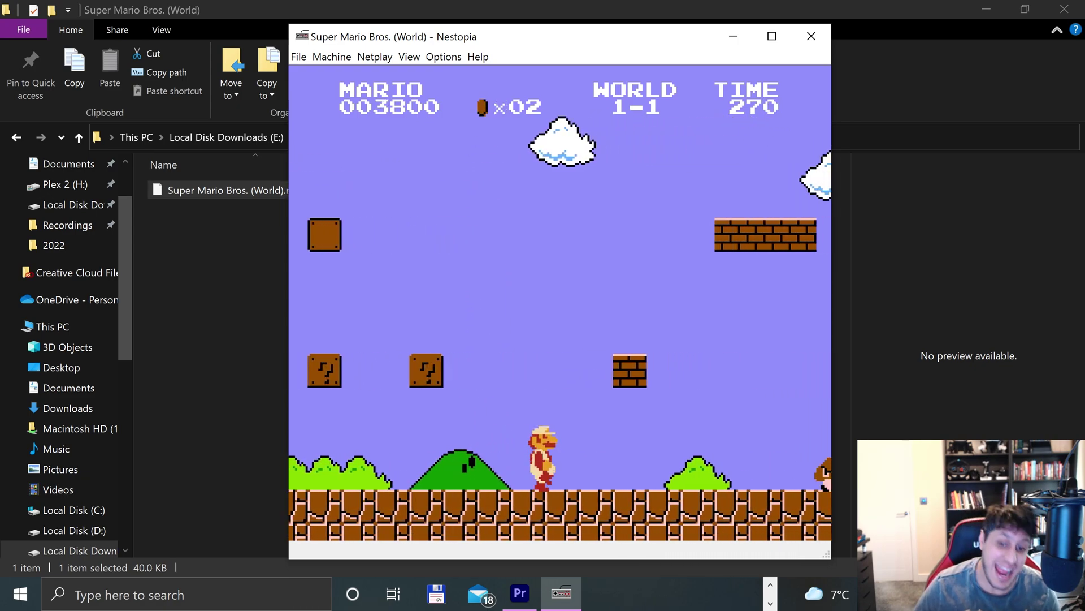
pyautogui.press('.')
pyautogui.press('Right')
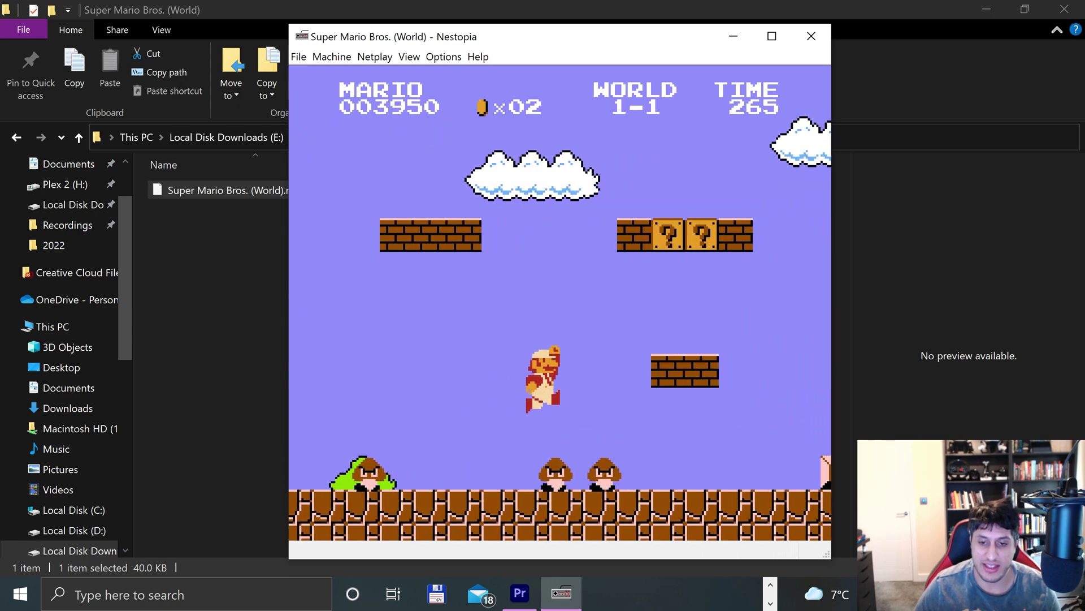
pyautogui.press(',')
pyautogui.press('Right')
pyautogui.press('.')
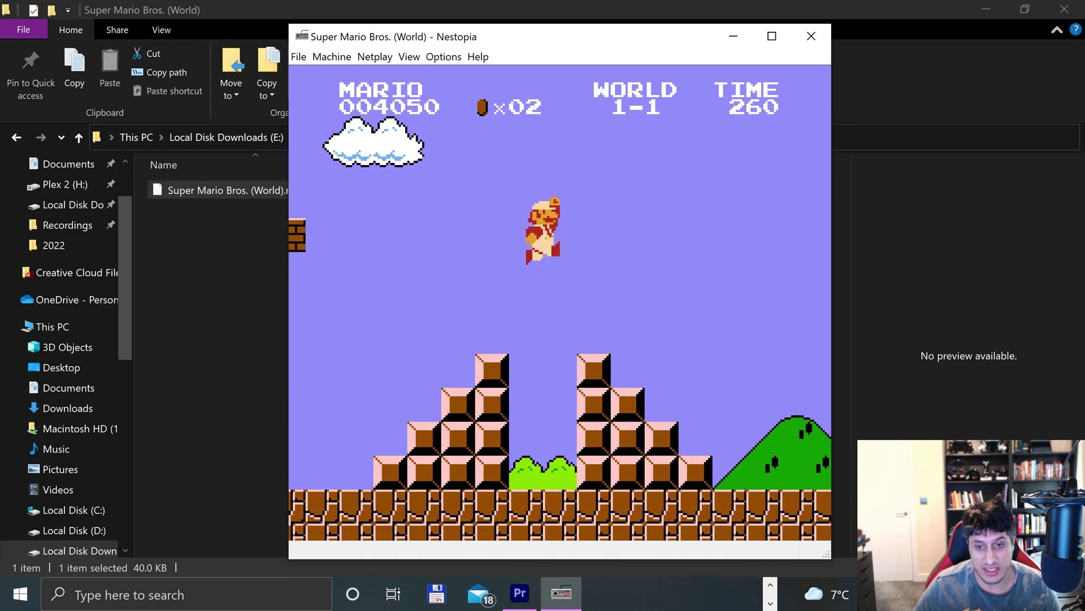
# Step: Cross the staircase gap, fireball two Goombas, clear the pipe and climb the final staircase
pyautogui.press('Right')
pyautogui.press('.')
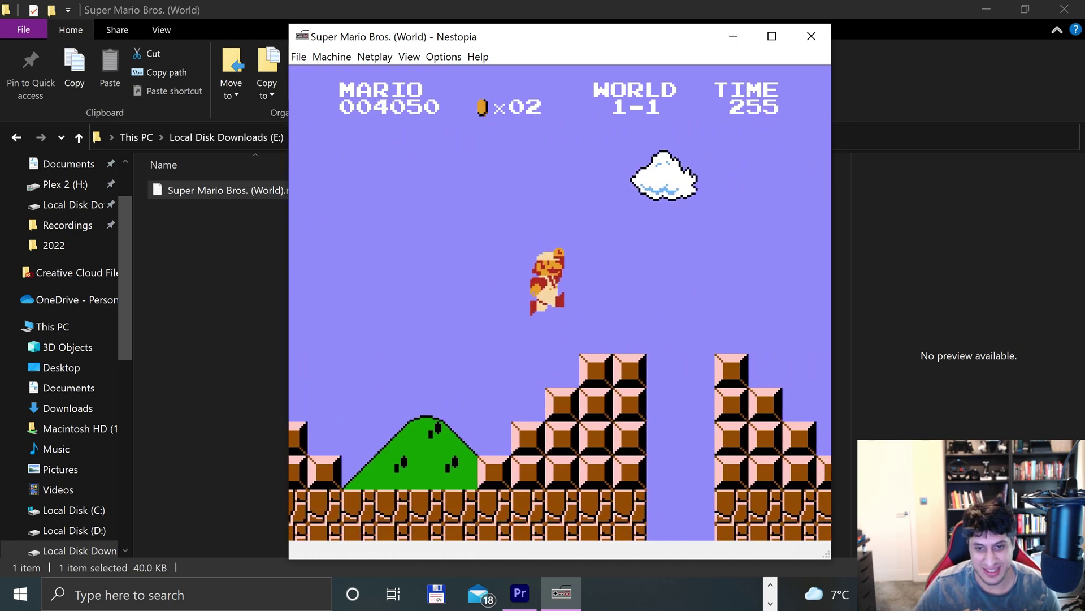
pyautogui.press('.')
pyautogui.press('Right')
pyautogui.press('.')
pyautogui.press(',')
pyautogui.press('Right')
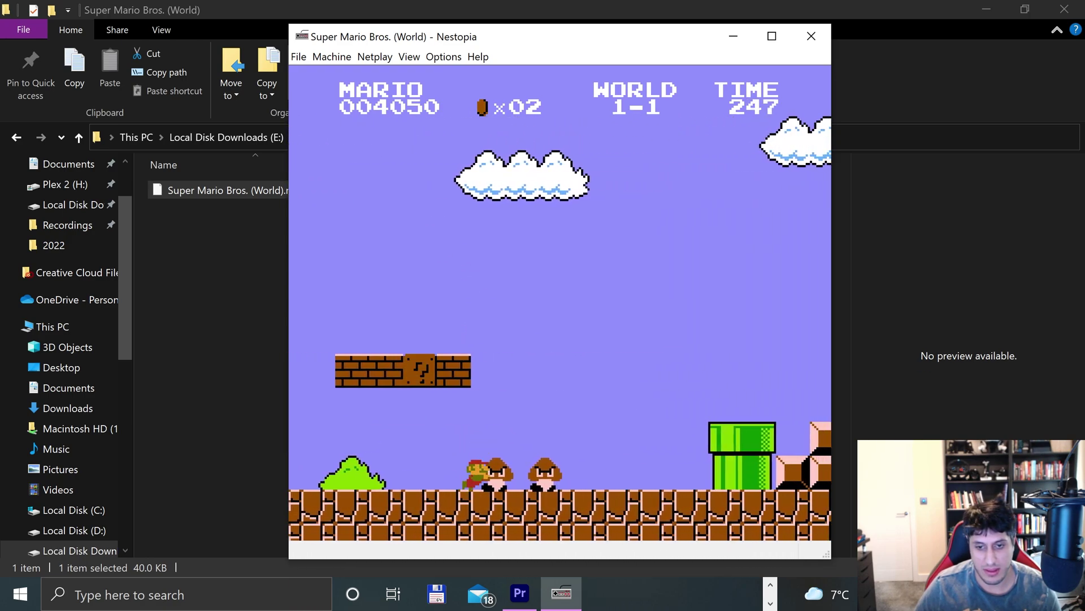
pyautogui.press('Right')
pyautogui.press('.')
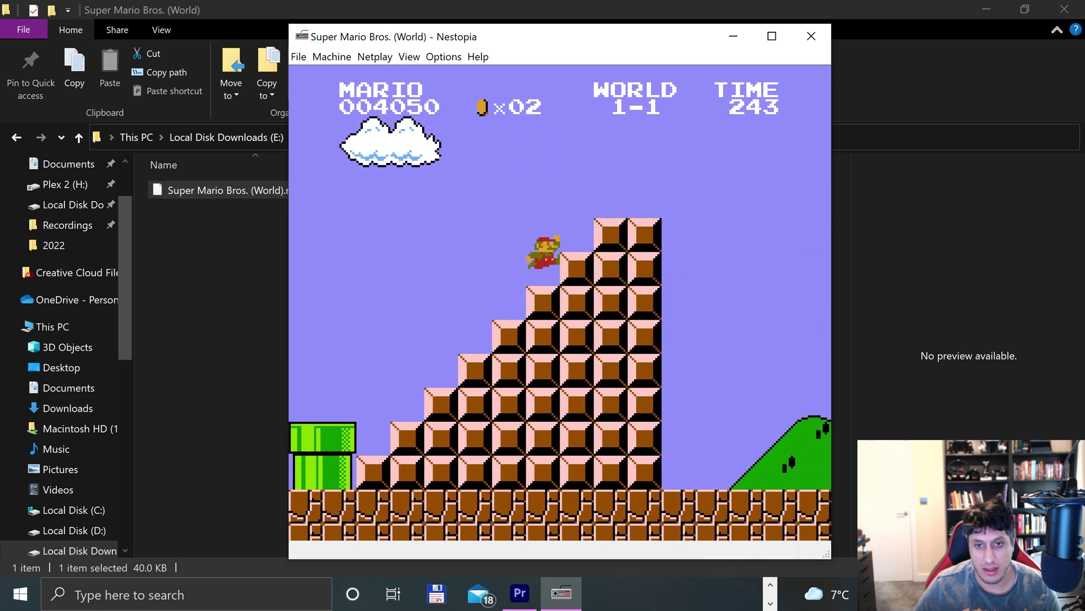
pyautogui.press('Right')
# Step: Jump onto the flagpole to finish World 1-1, then request to quit but answer No
pyautogui.press('.')
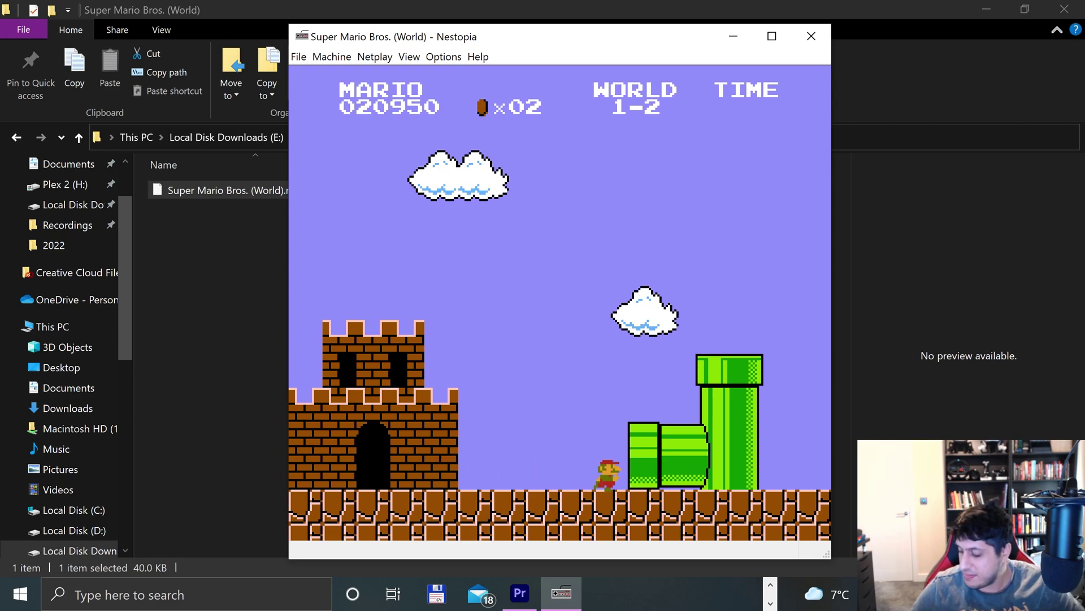
pyautogui.click(812, 36)
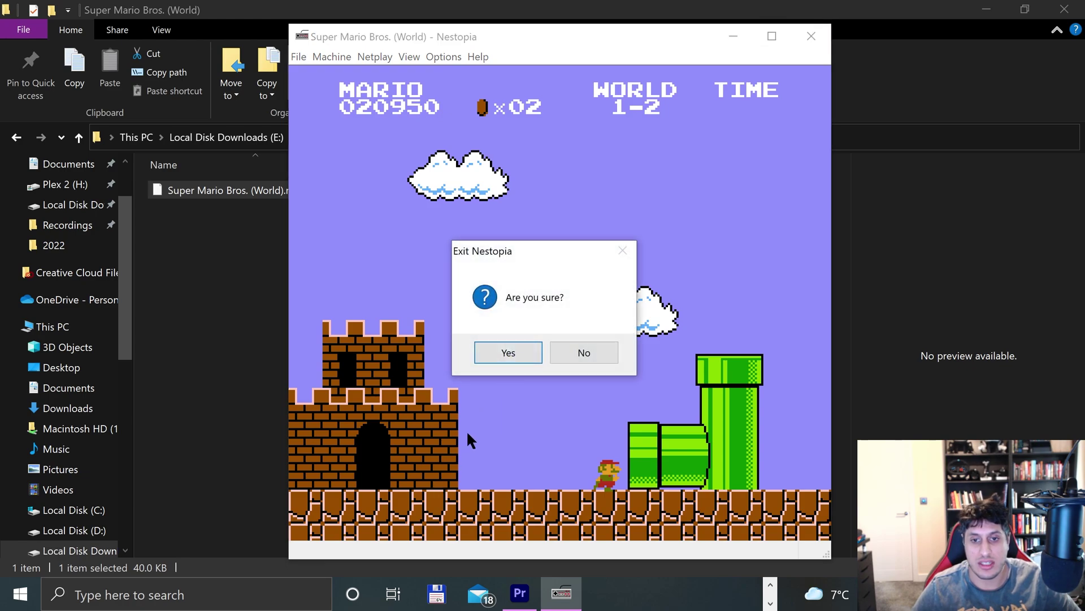
pyautogui.click(570, 359)
# Step: Look through the File menu, dismiss it, and close the window again to show Exit Nestopia
pyautogui.click(298, 57)
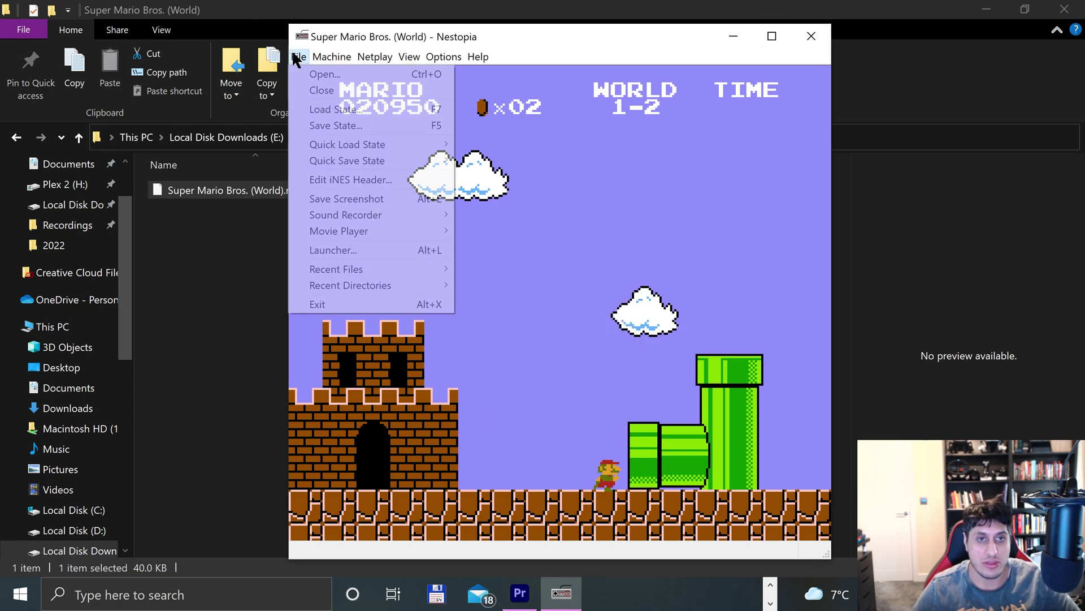
pyautogui.click(818, 107)
pyautogui.click(811, 36)
# Step: Confirm Yes in the Exit Nestopia dialog, returning to the Super Mario Bros. (World) folder
pyautogui.click(519, 351)
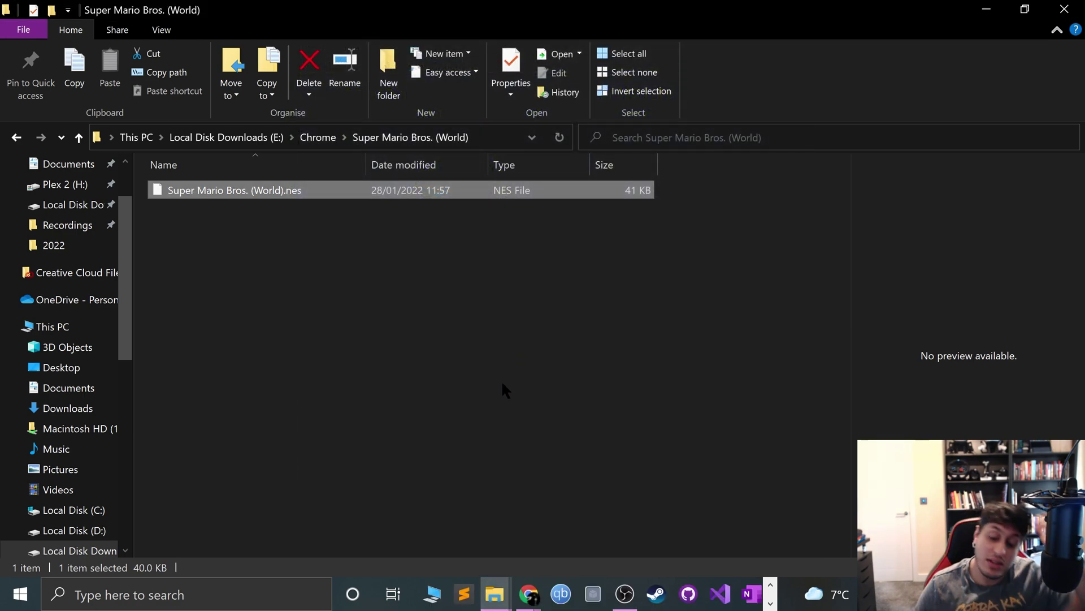